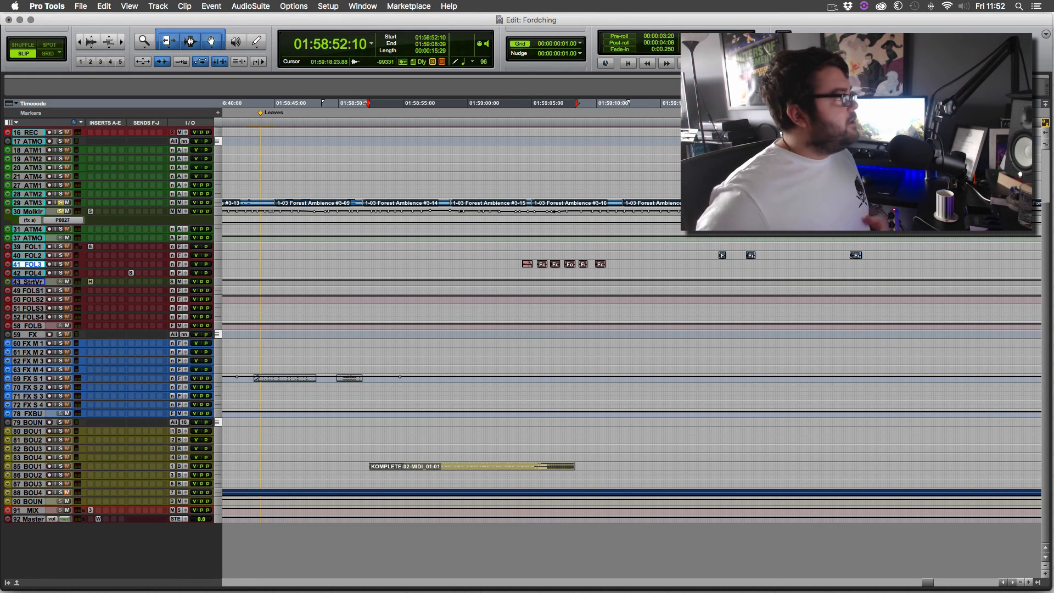
# - Zoom the timeline out to the whole session and enlarge the ATMOS S 3 and Molekular tracks
pyautogui.scroll(3, 787, 313)
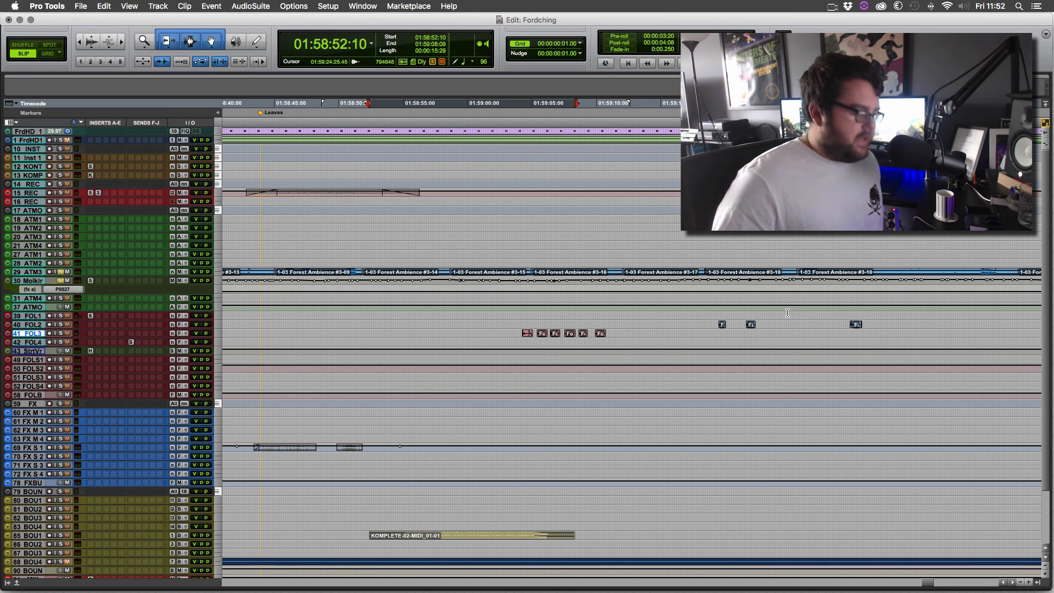
pyautogui.press('r')
pyautogui.press('r')
pyautogui.press('r')
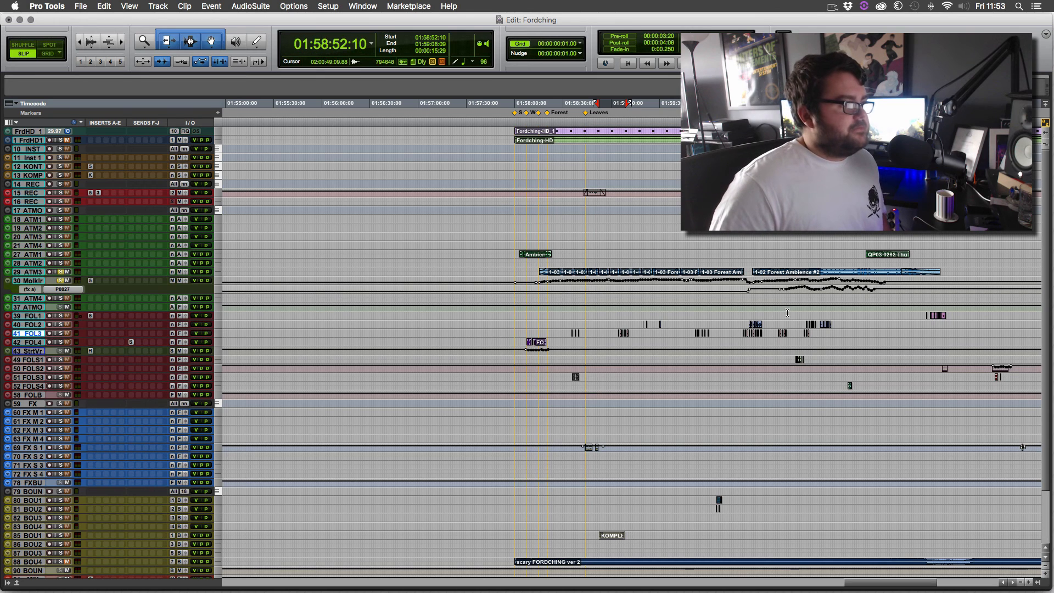
pyautogui.hscroll(8, 519, 393)
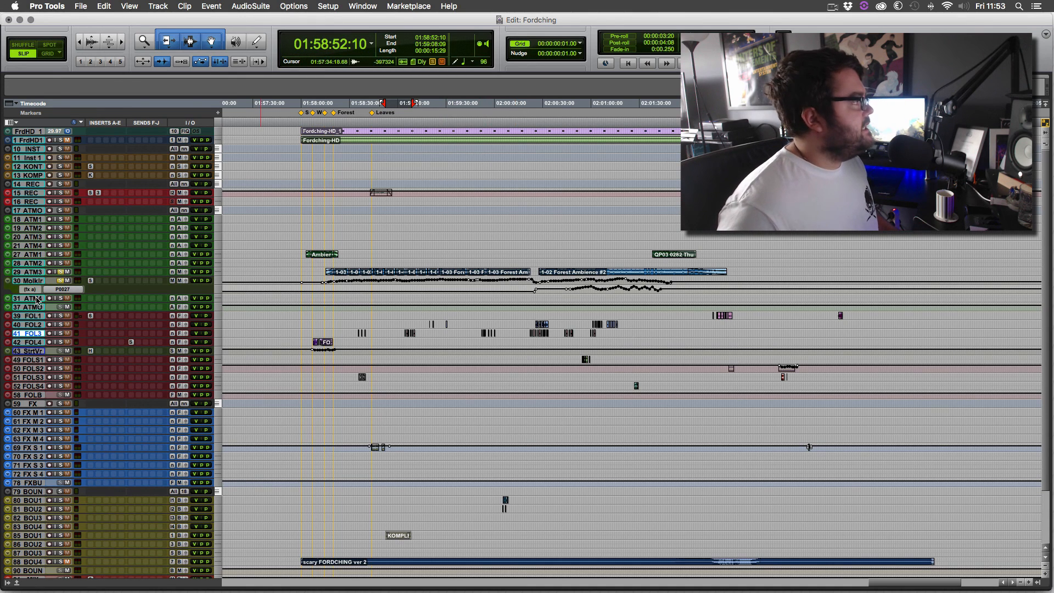
pyautogui.click(33, 273)
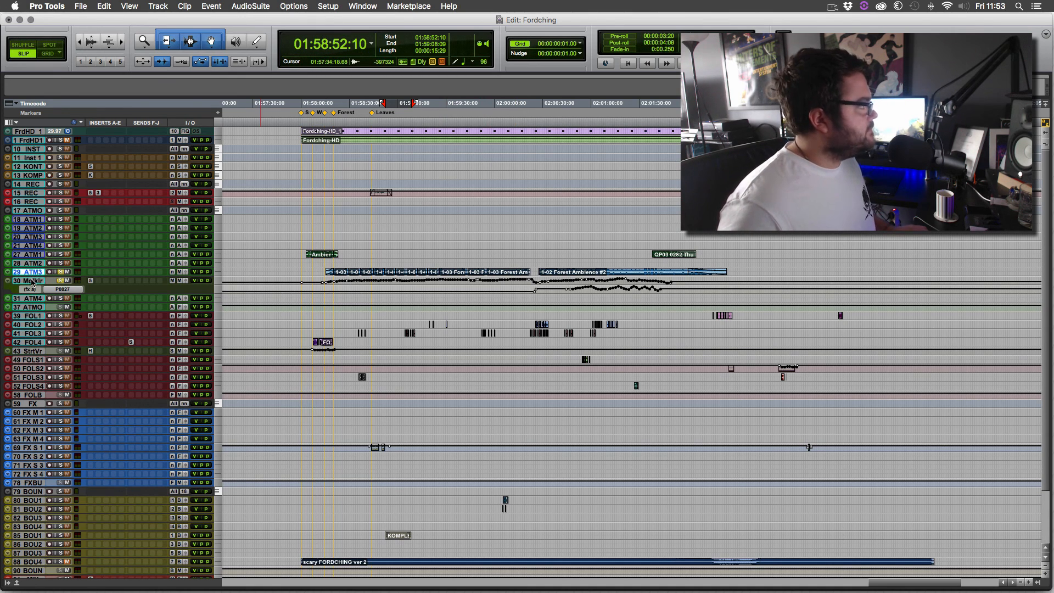
pyautogui.keyDown('shift'); pyautogui.click(32, 281); pyautogui.keyUp('shift')
pyautogui.hotkey('ctrl', 'Up')
pyautogui.hotkey('ctrl', 'Up')
pyautogui.hotkey('ctrl', 'Up')
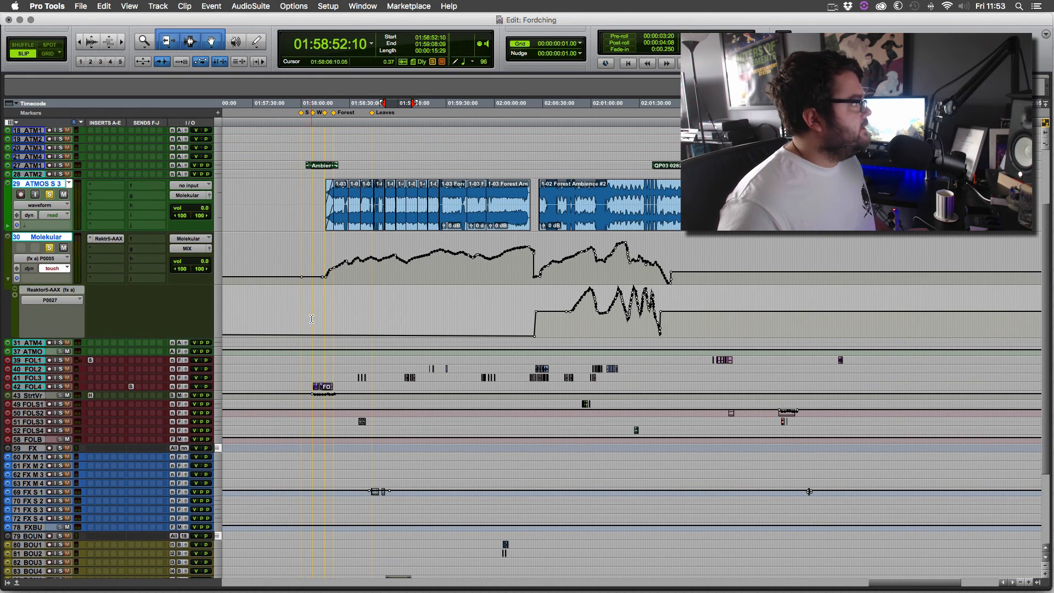
pyautogui.scroll(3, 310, 318)
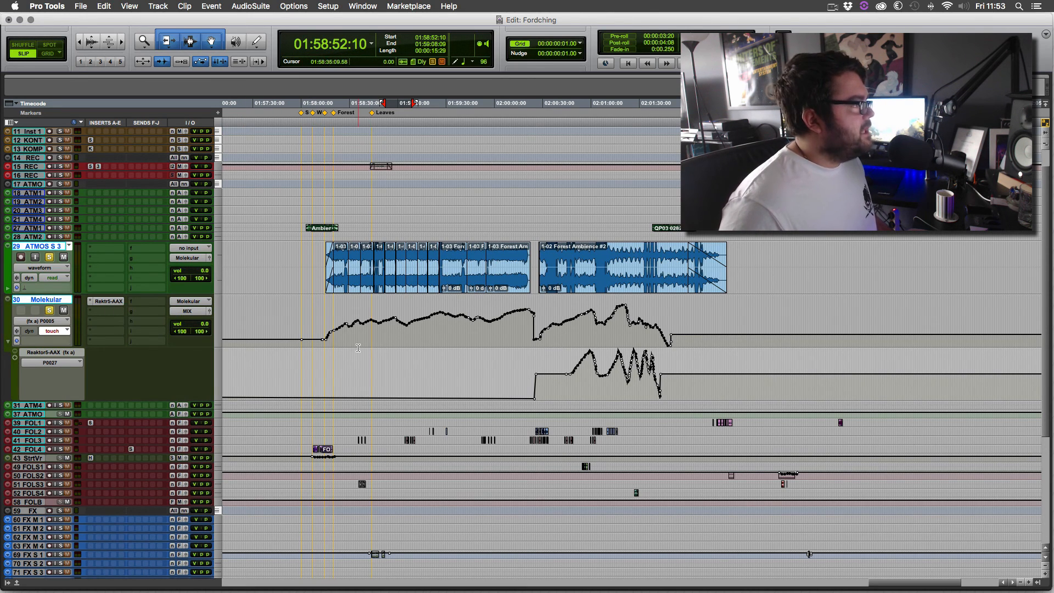
# - Open the Reaktor insert on the Molekular track and examine the DSP 1, DSP 2 and DSP 3 effect lists and the step modulator
pyautogui.click(108, 301)
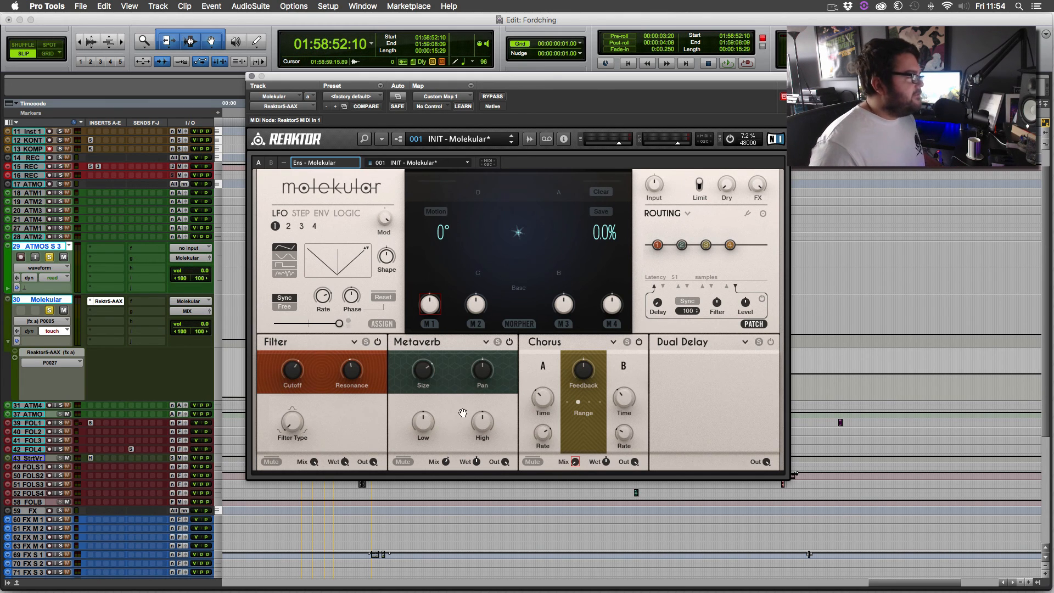
pyautogui.click(354, 342)
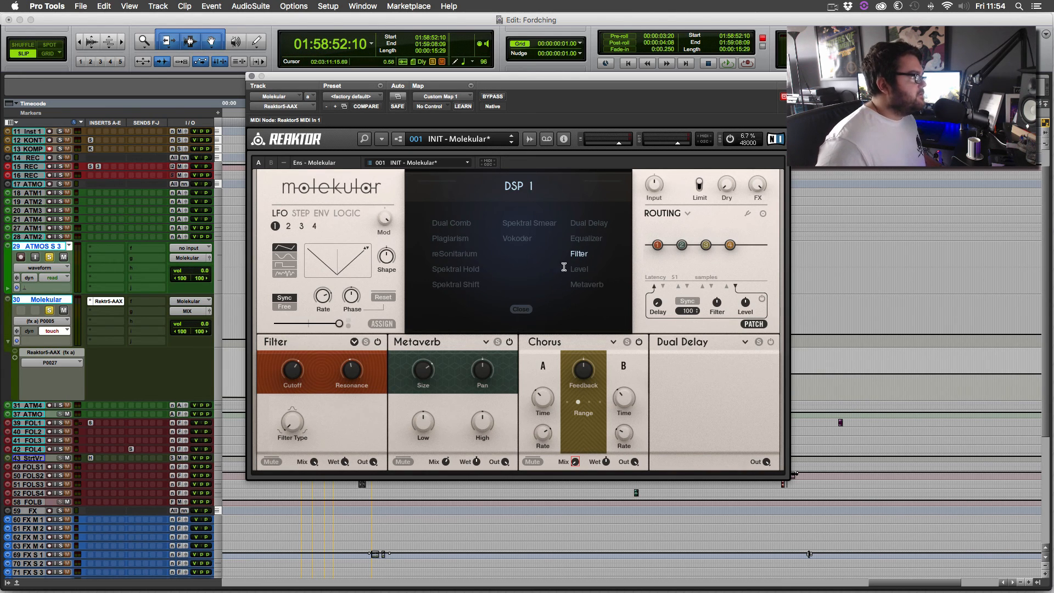
pyautogui.click(486, 342)
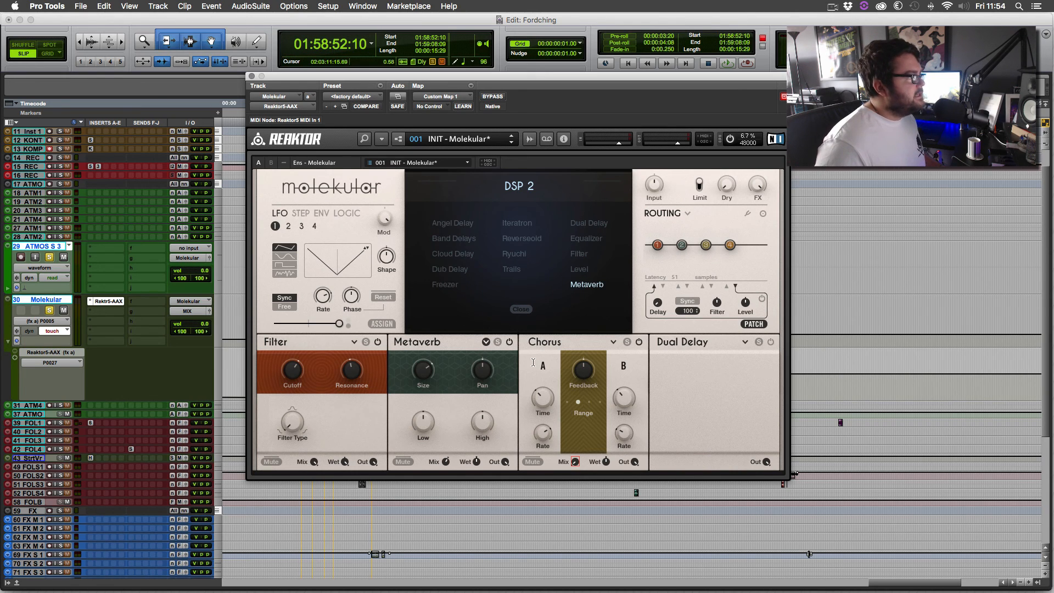
pyautogui.click(613, 341)
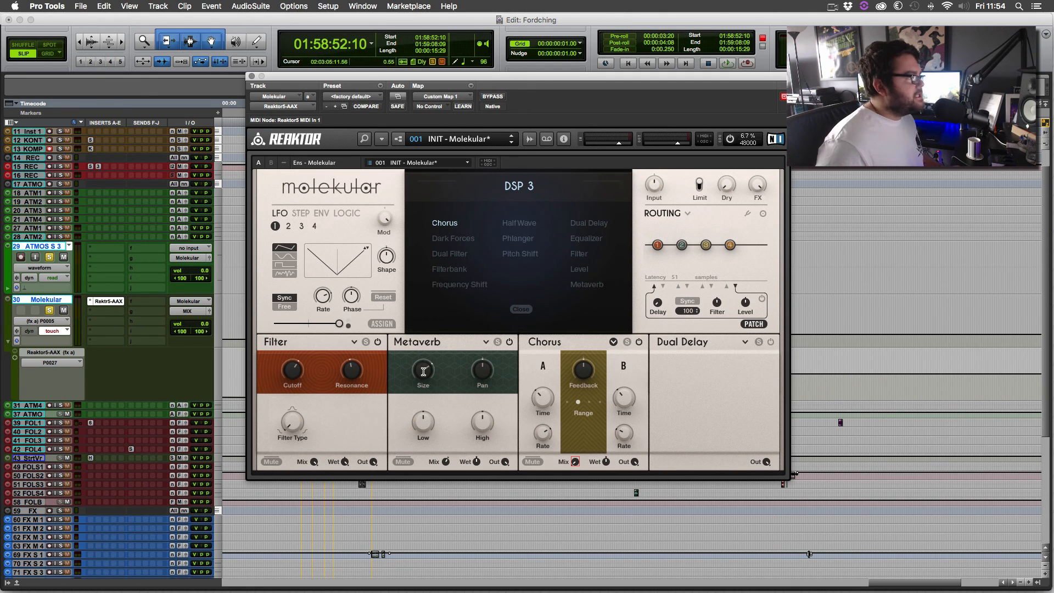
pyautogui.click(353, 341)
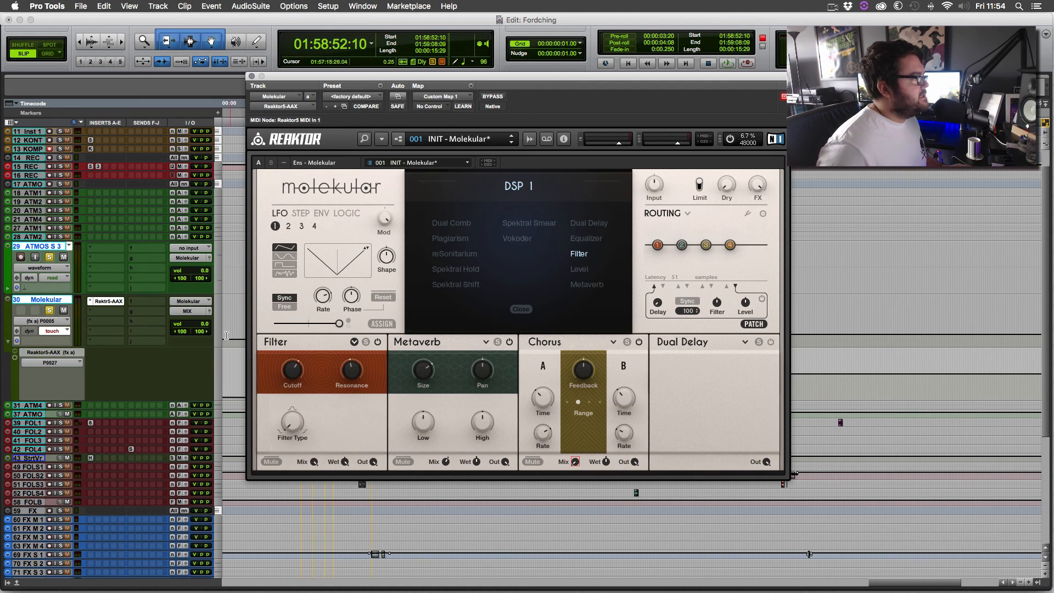
pyautogui.click(354, 342)
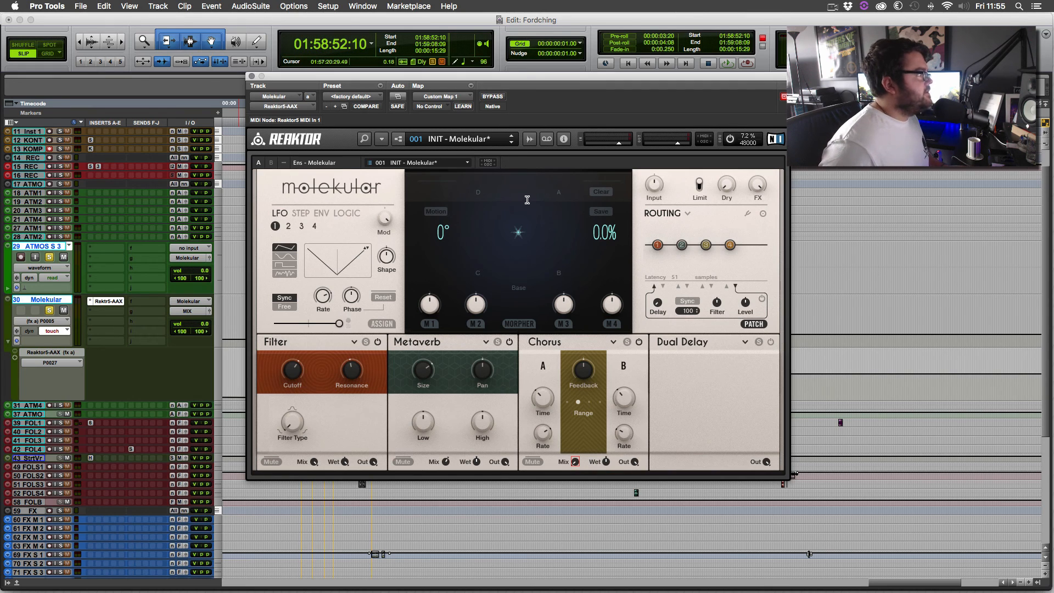
pyautogui.click(301, 212)
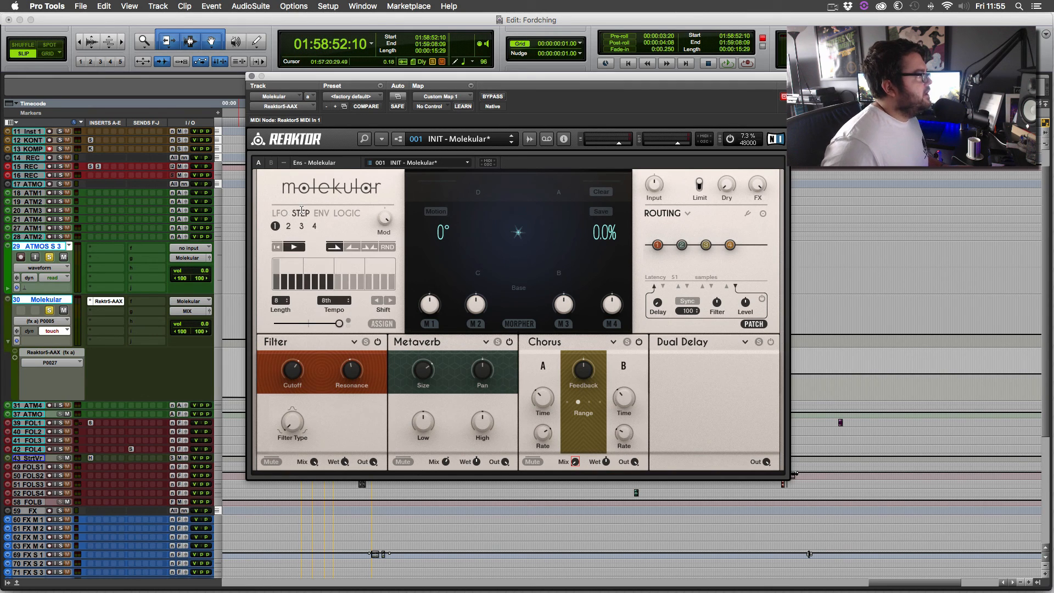
pyautogui.click(282, 213)
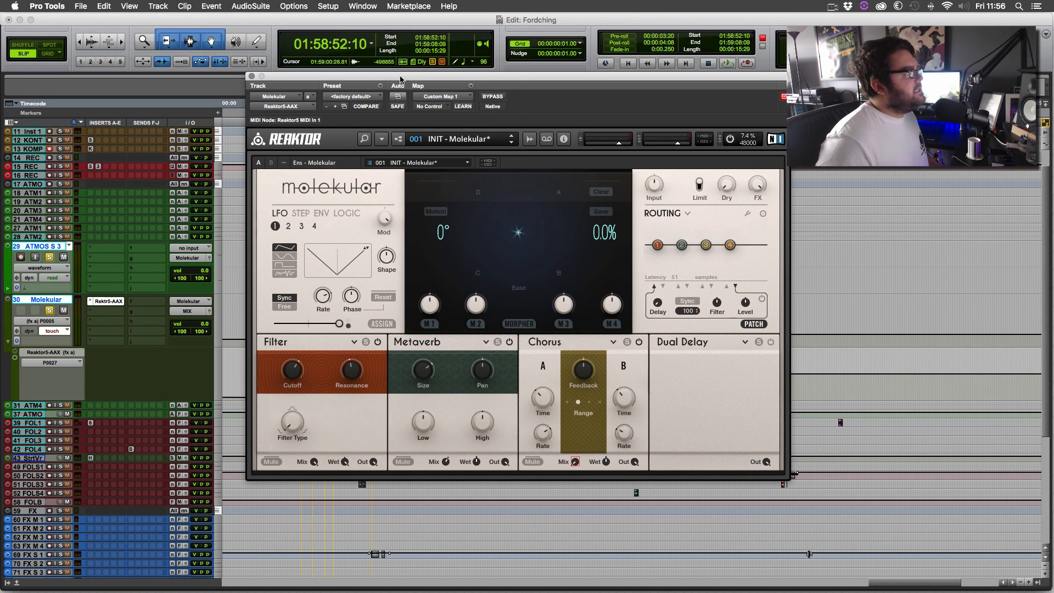
# - Bypass Reaktor and audition the unprocessed forest ambience from 01:59:01:27
pyautogui.moveTo(401, 79); pyautogui.dragTo(533, 366)
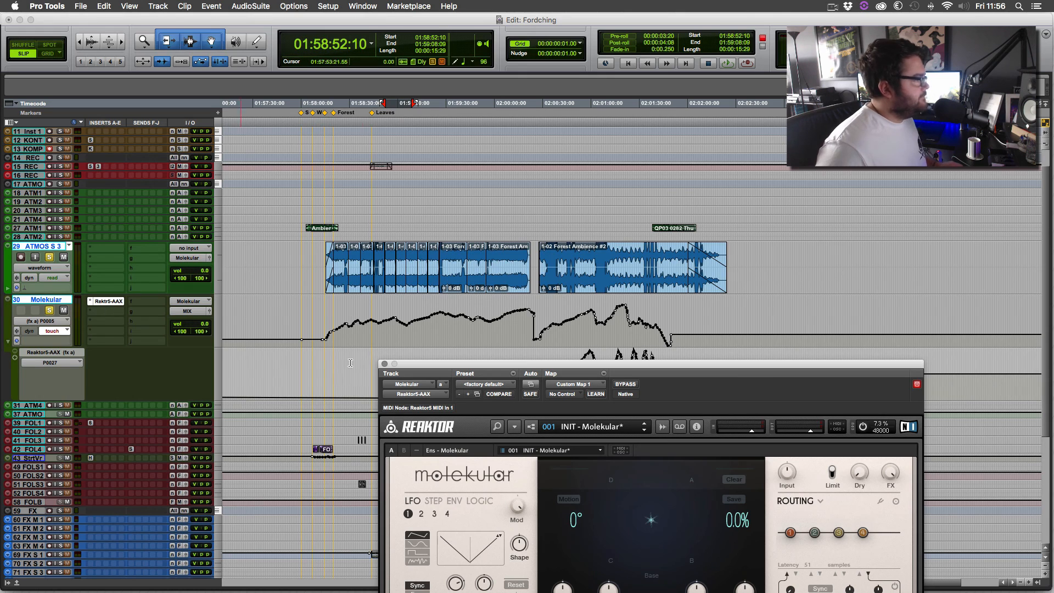
pyautogui.click(625, 384)
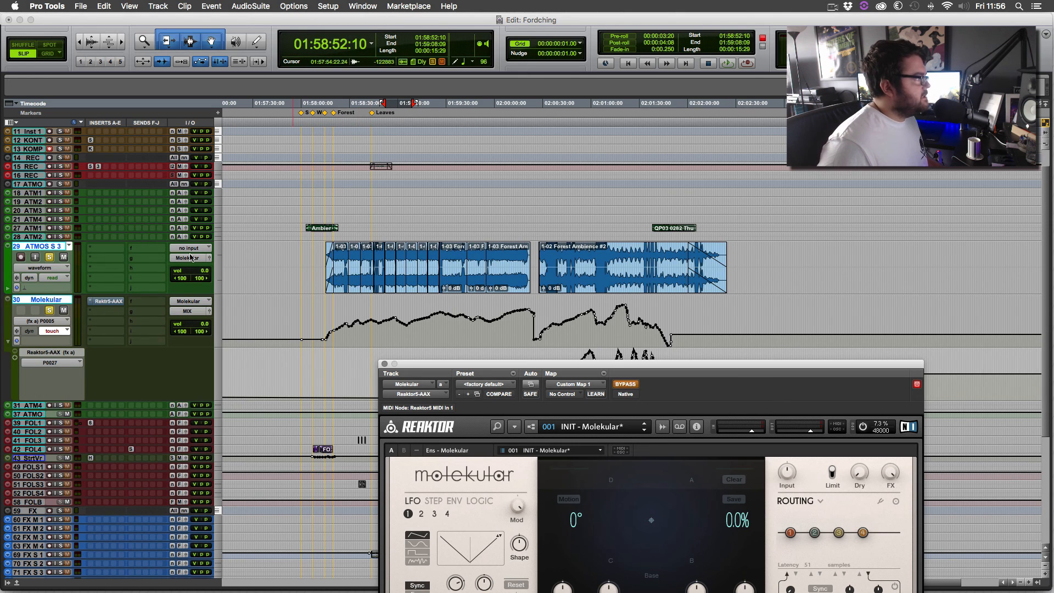
pyautogui.click(400, 310)
pyautogui.press('space')
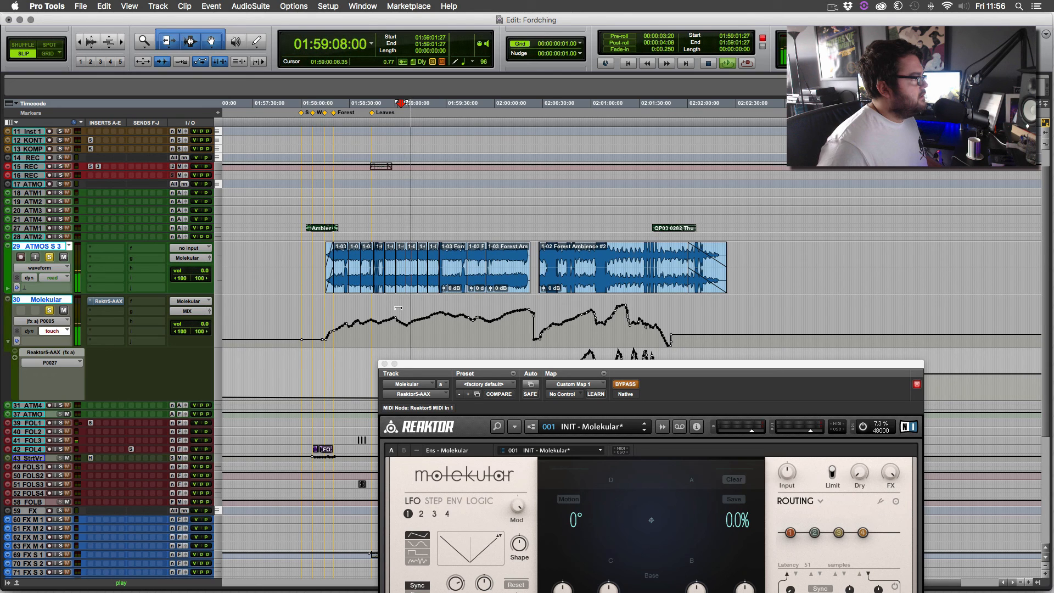
pyautogui.press('space')
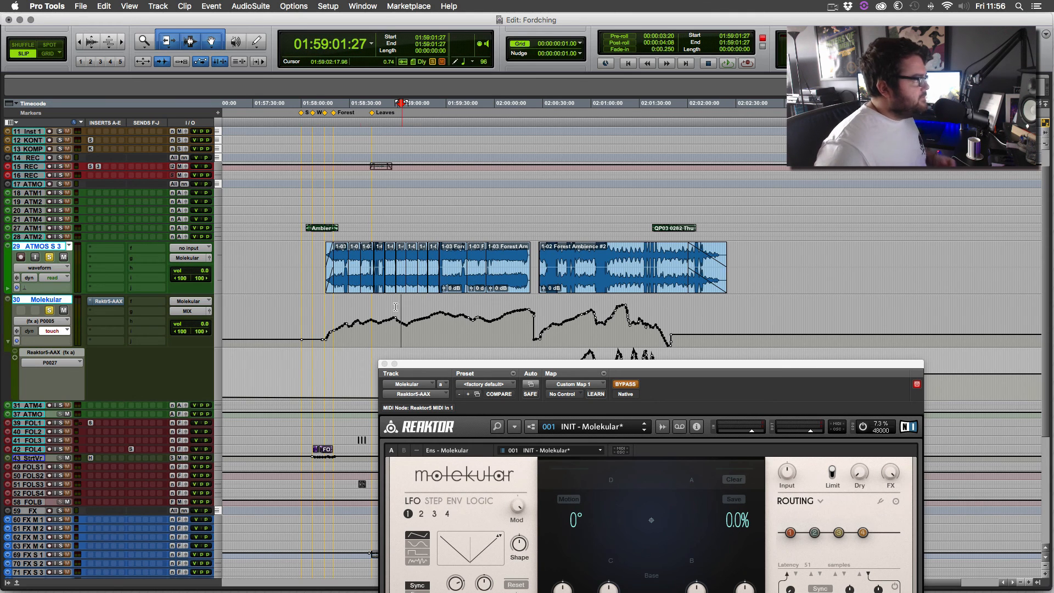
# - Unsolo the ATMOS S 3 and Molekular tracks and audition the soloed BOU4 track from 01:59:01:27
pyautogui.moveTo(568, 364); pyautogui.dragTo(462, 356)
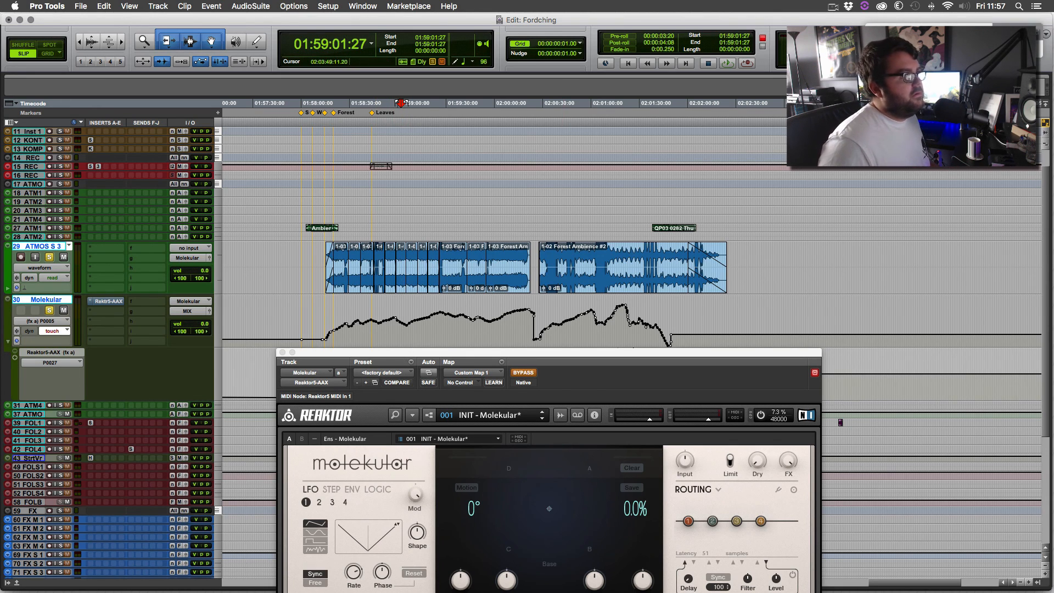
pyautogui.moveTo(434, 352); pyautogui.dragTo(734, 191)
pyautogui.scroll(-5, 245, 534)
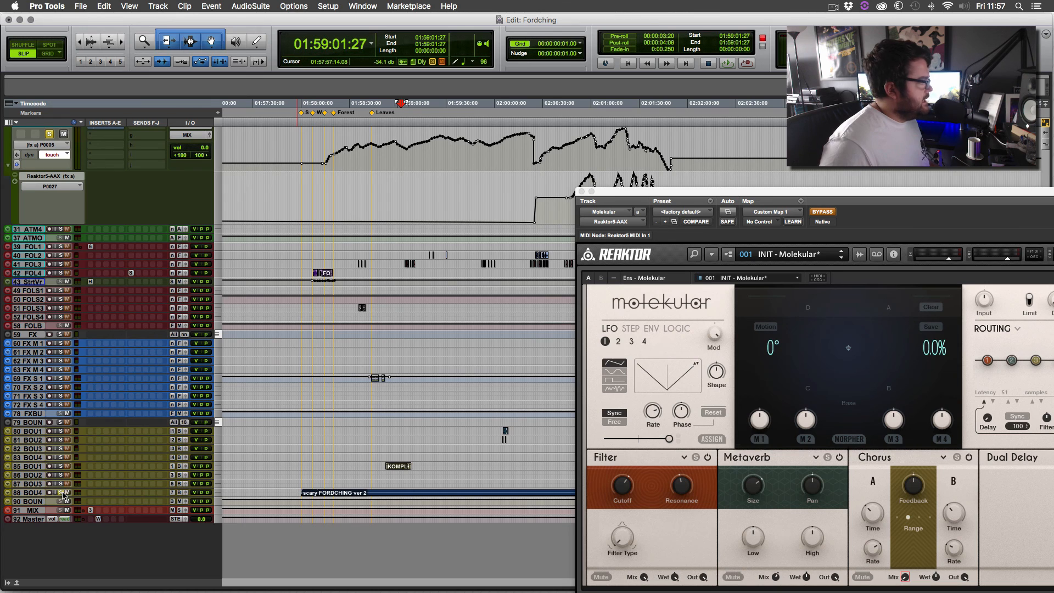
pyautogui.scroll(4, 91, 395)
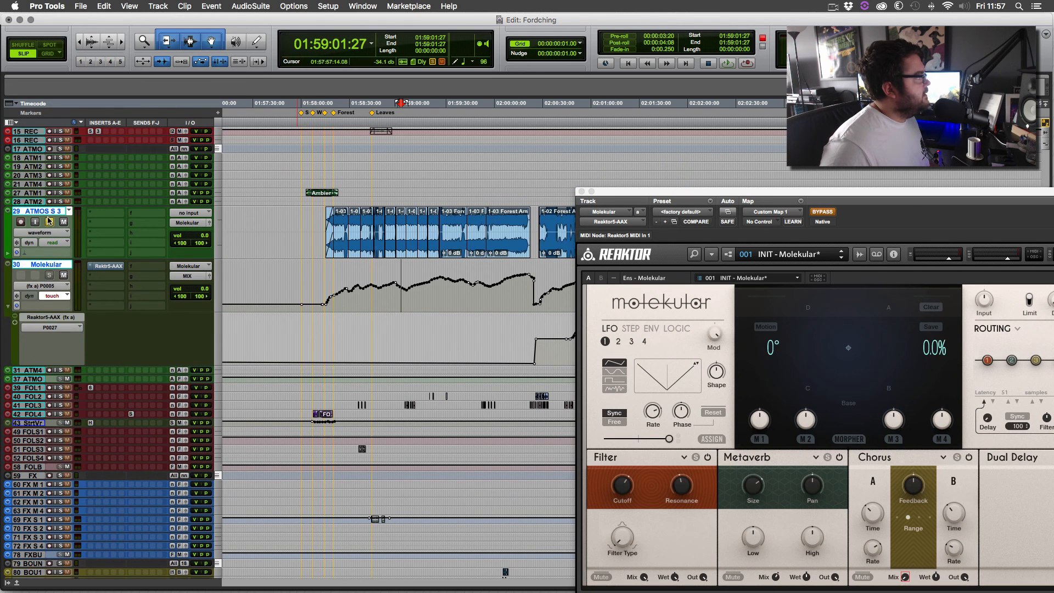
pyautogui.scroll(-4, 323, 453)
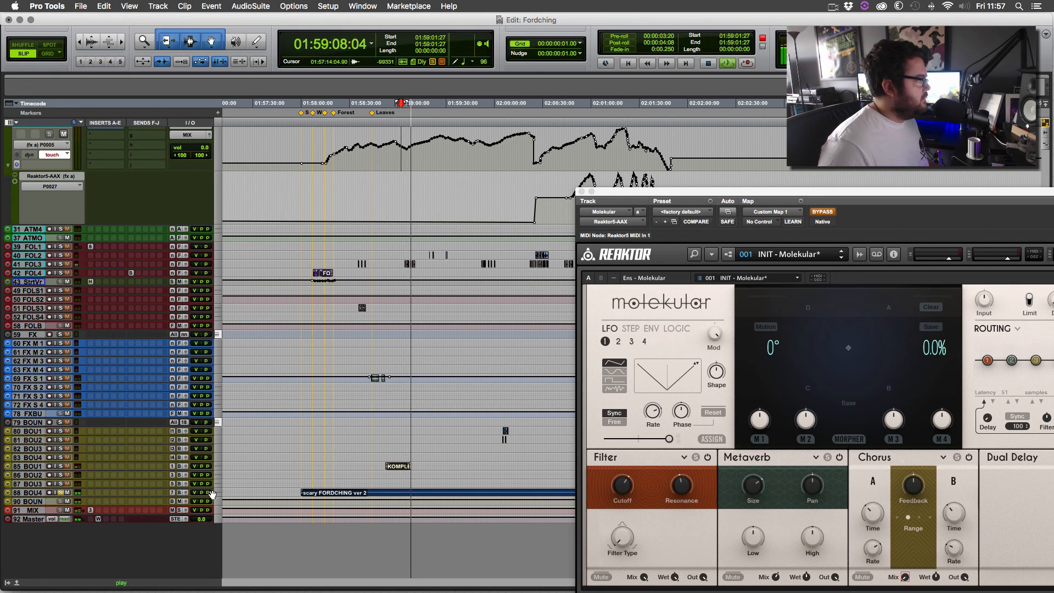
pyautogui.press('space')
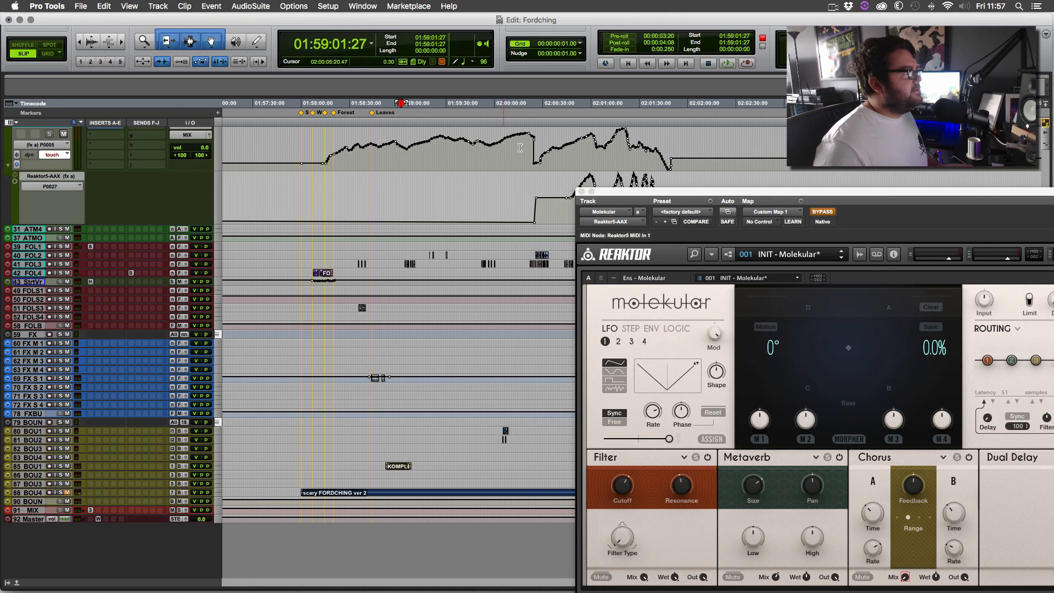
# - Re-enable Reaktor, solo ATMOS S 3 and play the ambience through the effect from 01:59:01:27
pyautogui.moveTo(610, 200); pyautogui.dragTo(431, 239)
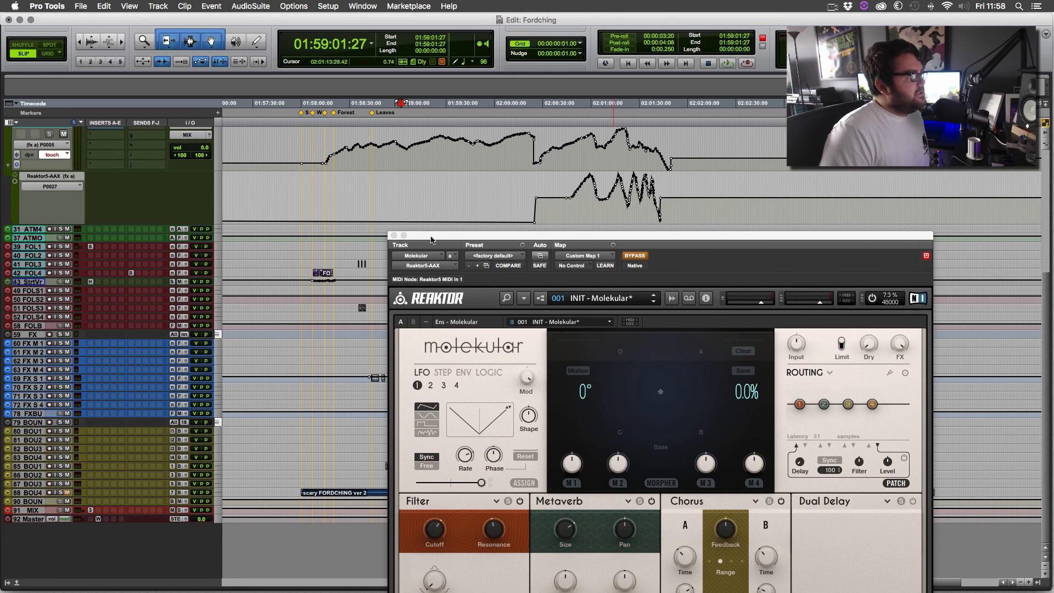
pyautogui.scroll(3, 317, 414)
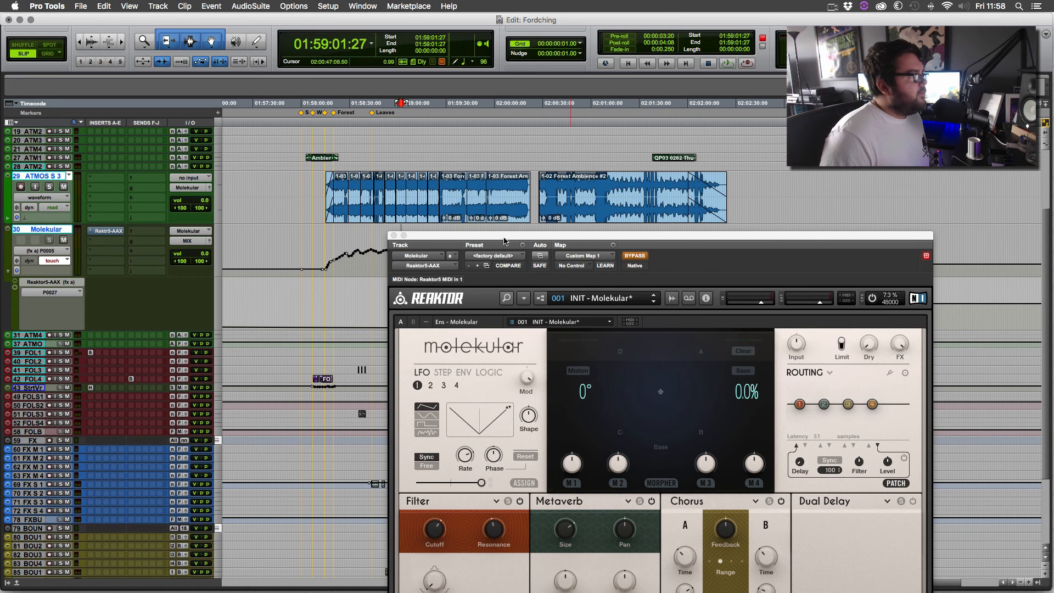
pyautogui.moveTo(504, 241); pyautogui.dragTo(493, 233)
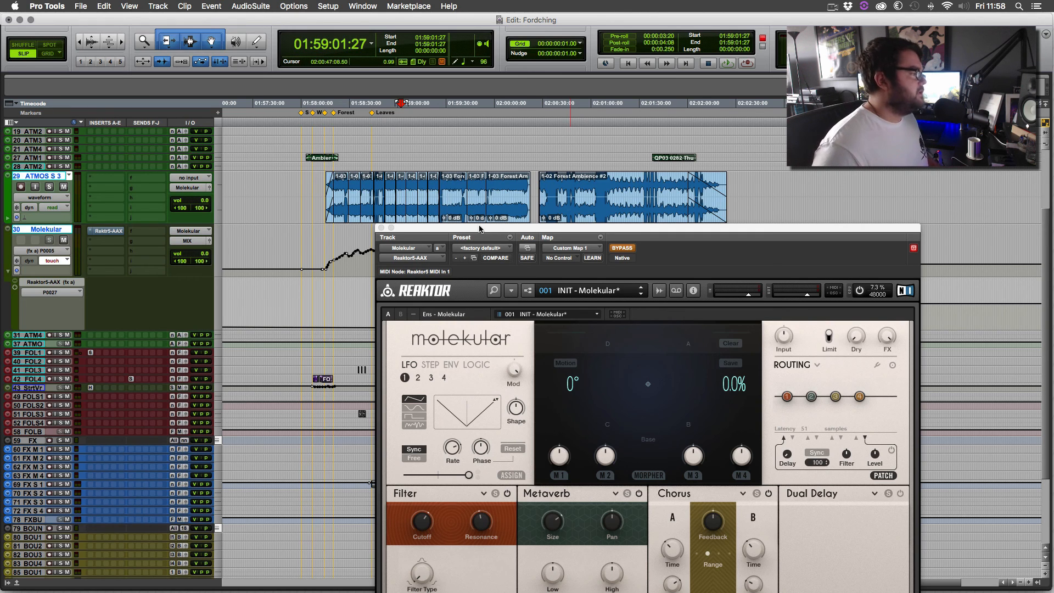
pyautogui.moveTo(448, 225); pyautogui.dragTo(417, 287)
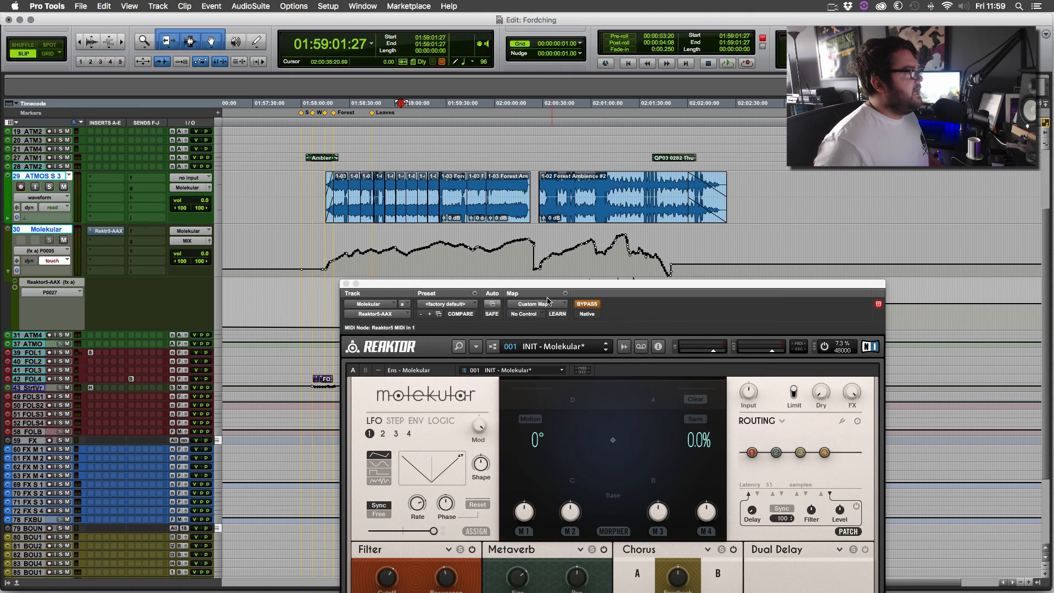
pyautogui.click(587, 304)
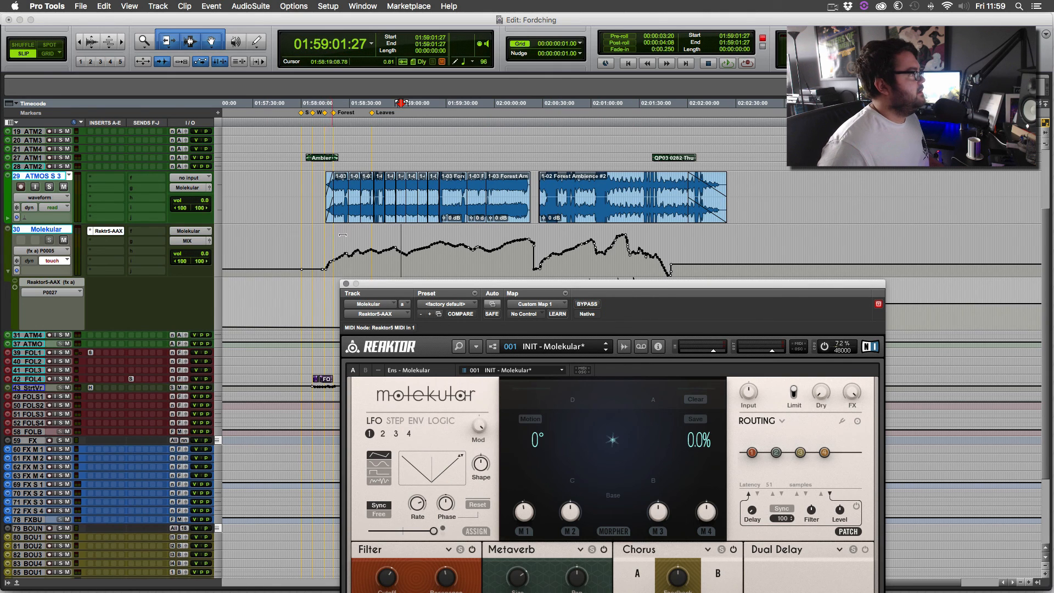
pyautogui.press('space')
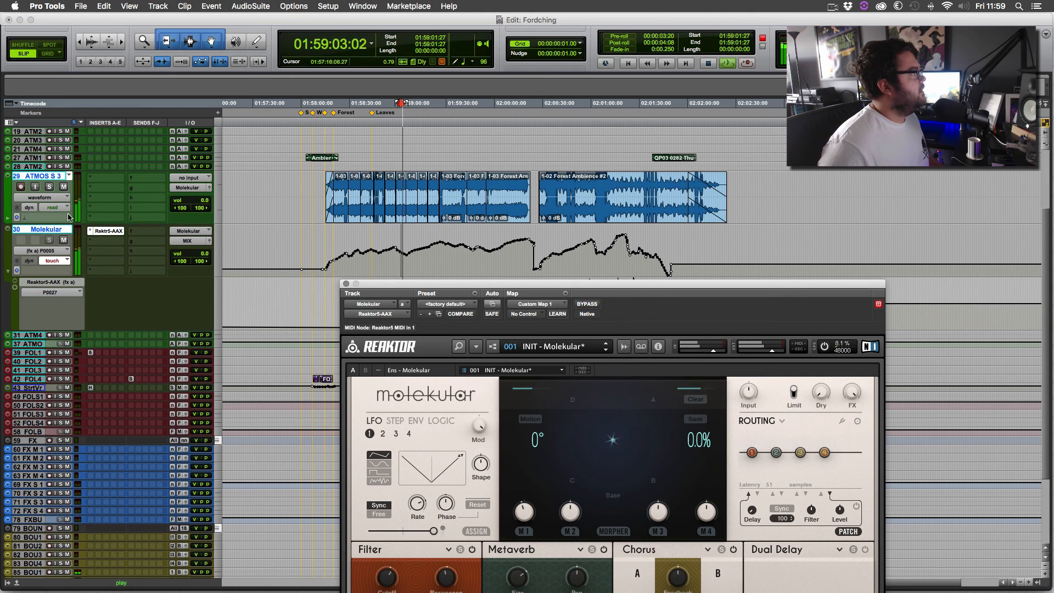
pyautogui.click(49, 186)
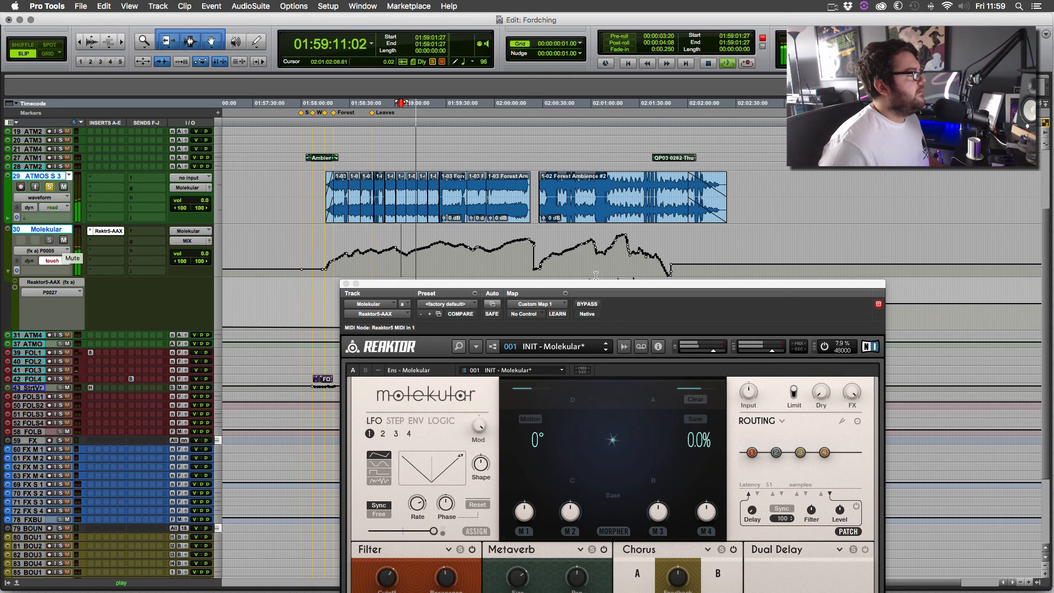
pyautogui.moveTo(609, 287); pyautogui.dragTo(745, 157)
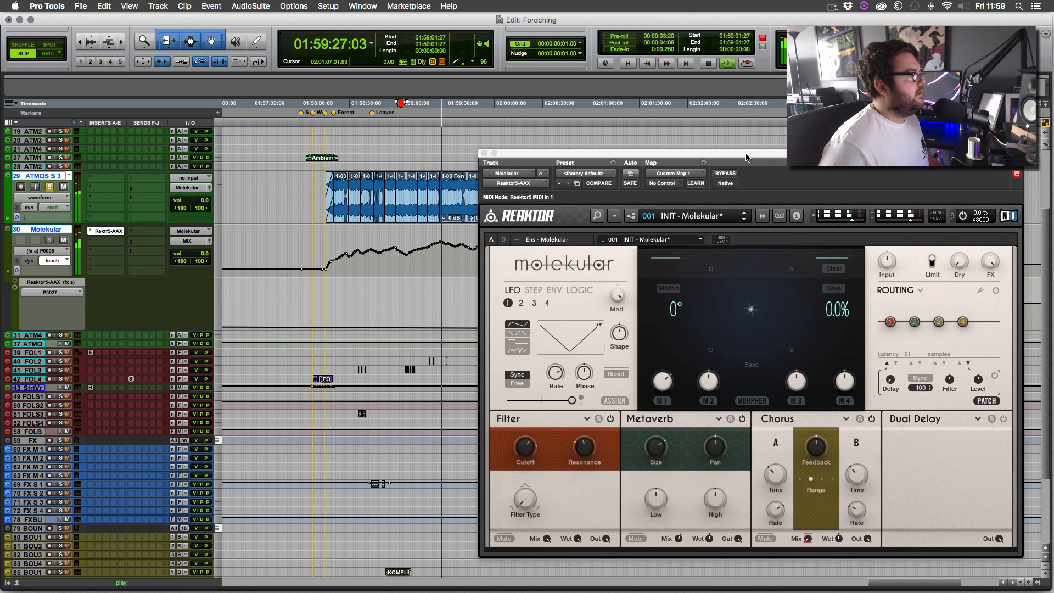
pyautogui.press('space')
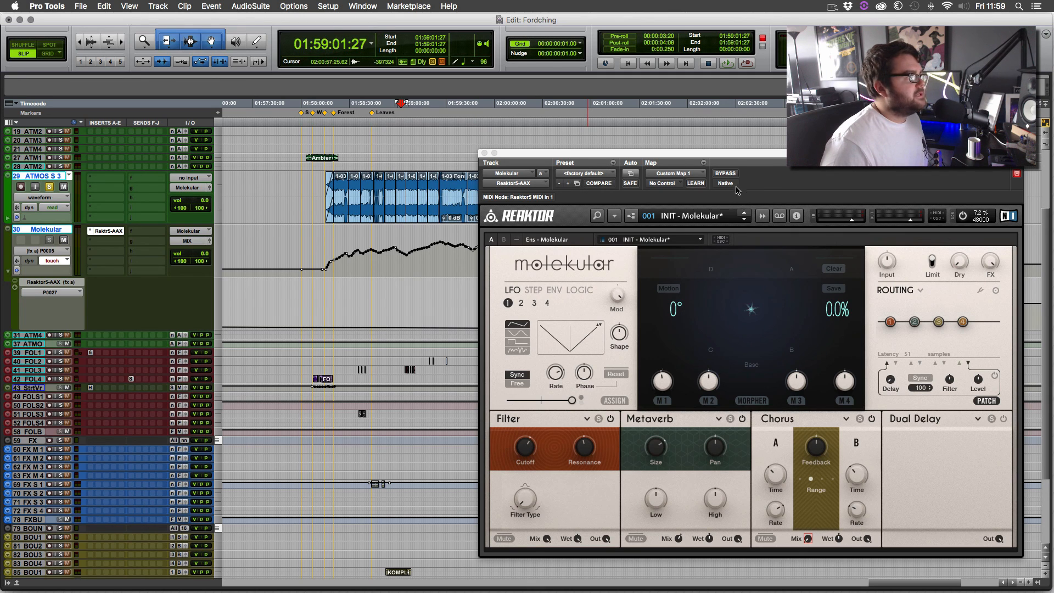
# - Move the Reaktor window clear of the Molekular automation, solo BOU4 and play it with the processed ambience from 01:59:01:27
pyautogui.moveTo(732, 156); pyautogui.dragTo(608, 312)
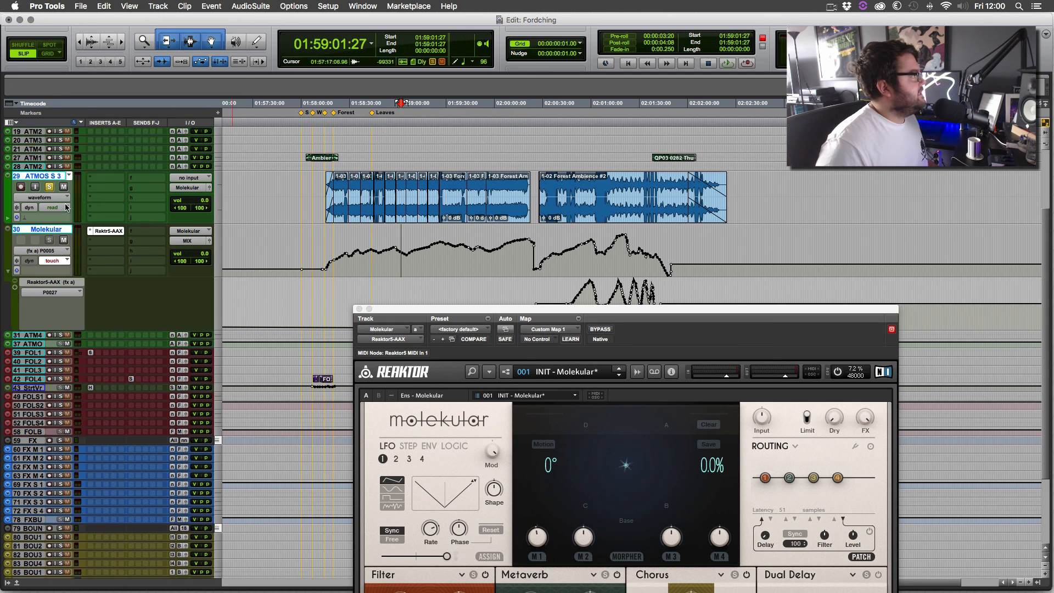
pyautogui.scroll(-5, 308, 193)
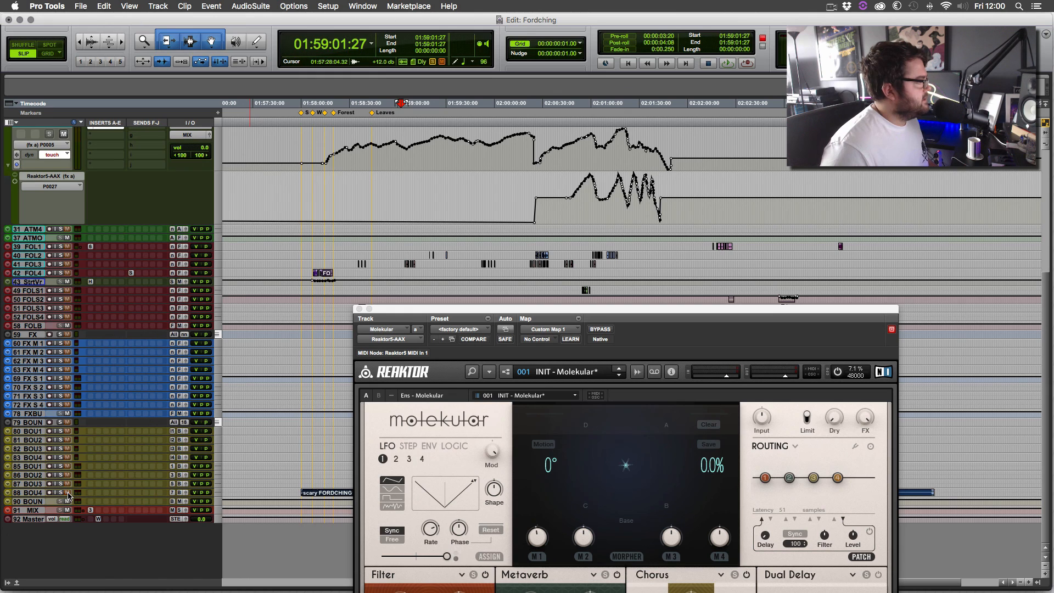
pyautogui.hscroll(3, 250, 448)
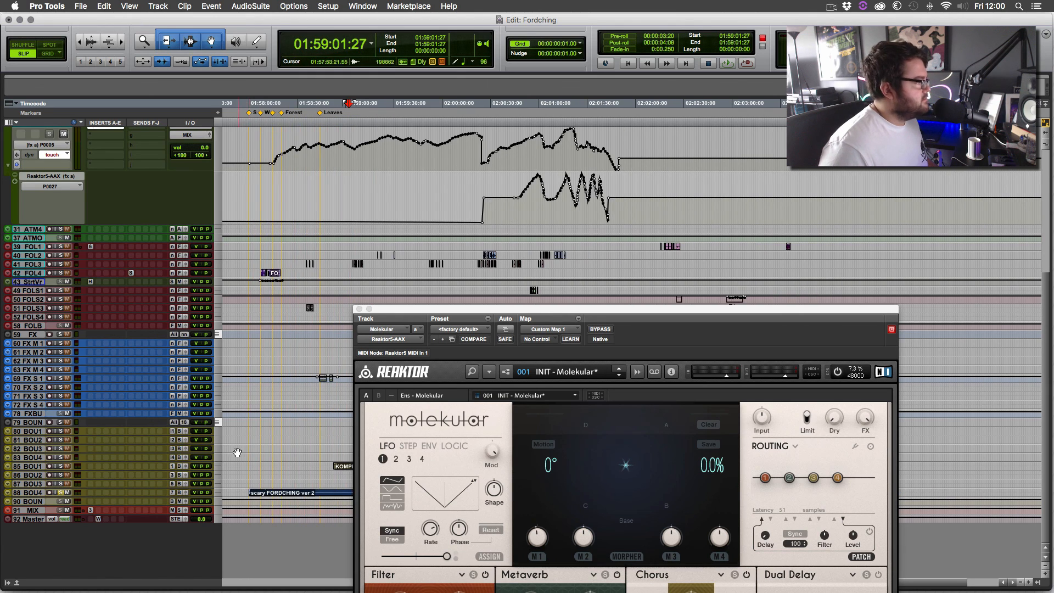
pyautogui.hscroll(3, 251, 447)
pyautogui.press('space')
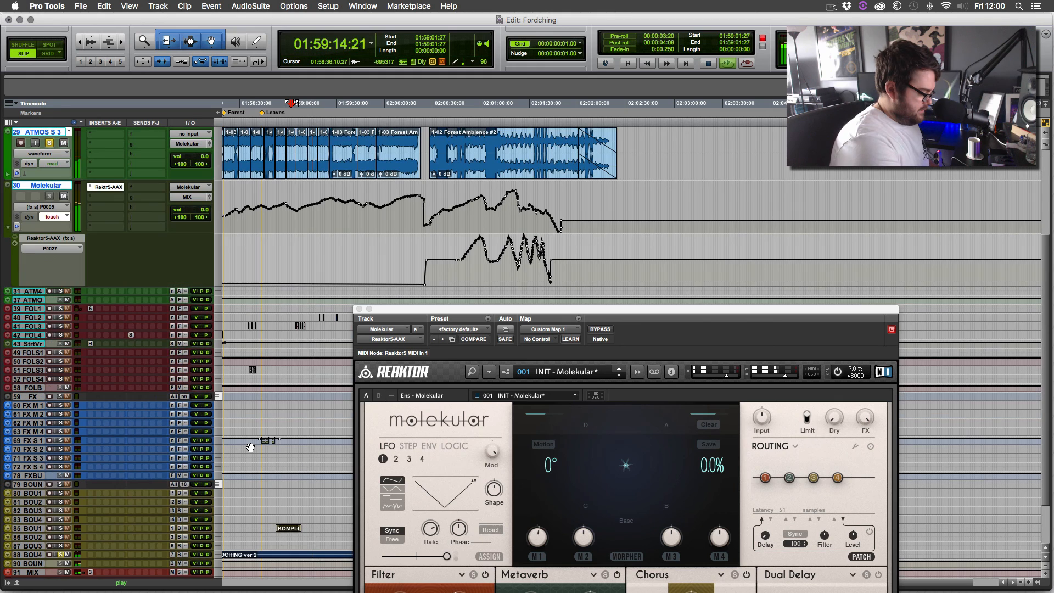
pyautogui.scroll(3, 249, 447)
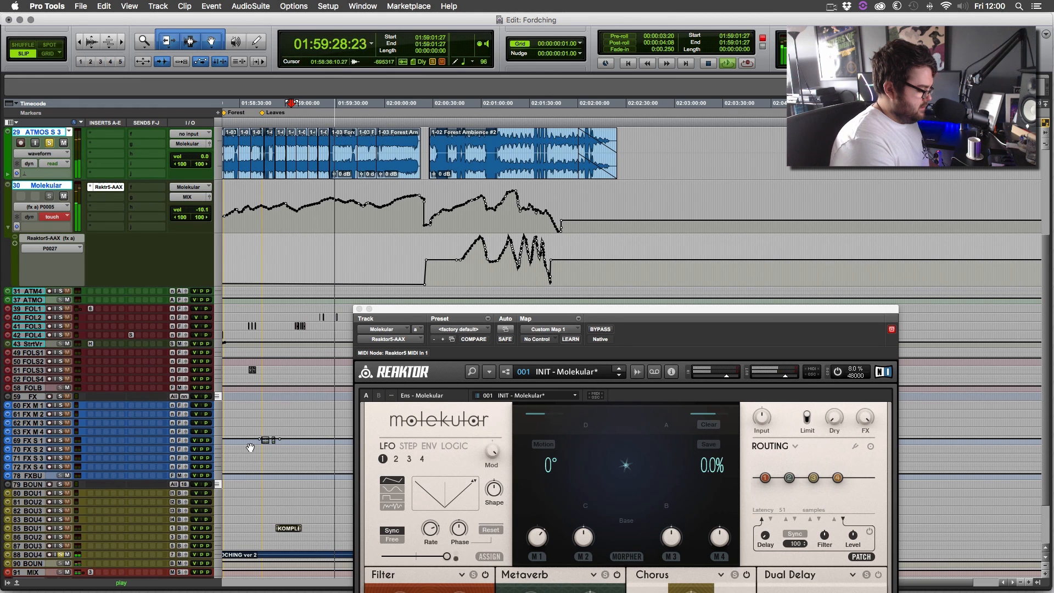
pyautogui.press('space')
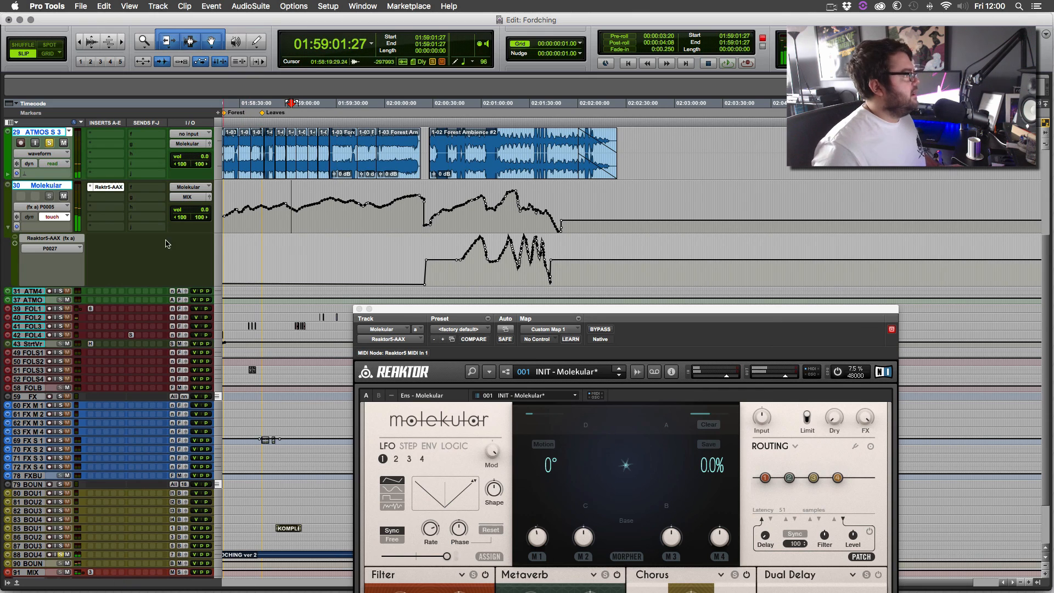
# - Play the soloed tracks from 01:59:01:27 while lowering the ATMOS S 3 volume to -15.2 dB
pyautogui.click(104, 6)
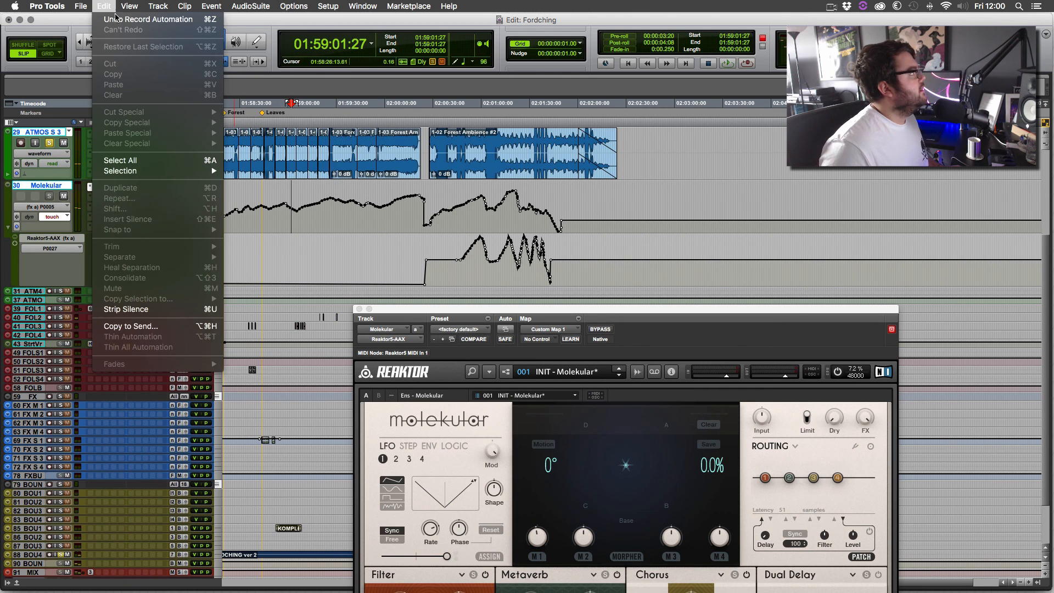
pyautogui.click(198, 96)
pyautogui.scroll(-5, 233, 264)
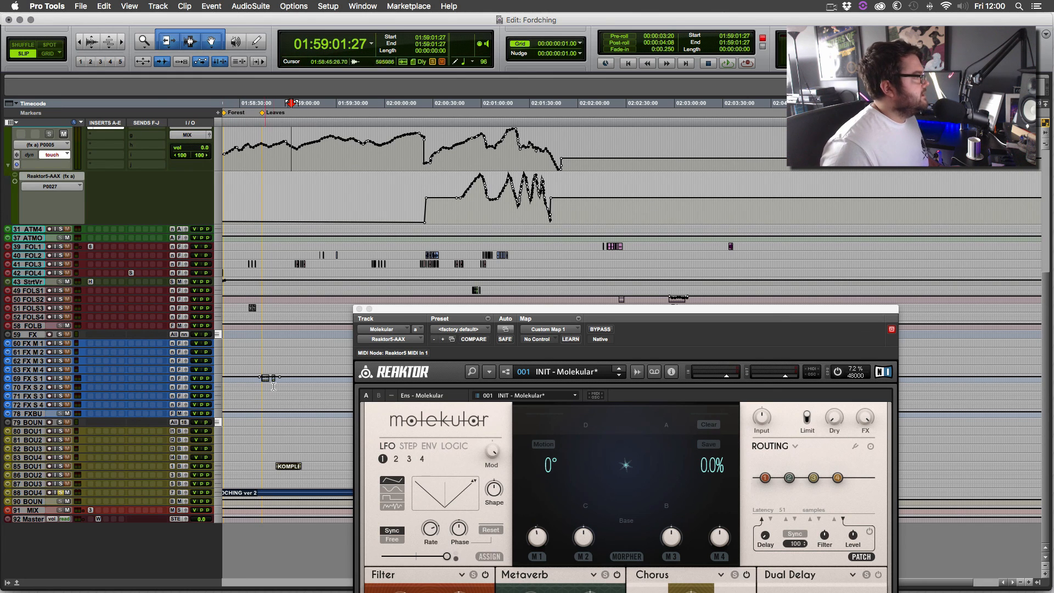
pyautogui.scroll(3, 289, 332)
pyautogui.scroll(1, 289, 332)
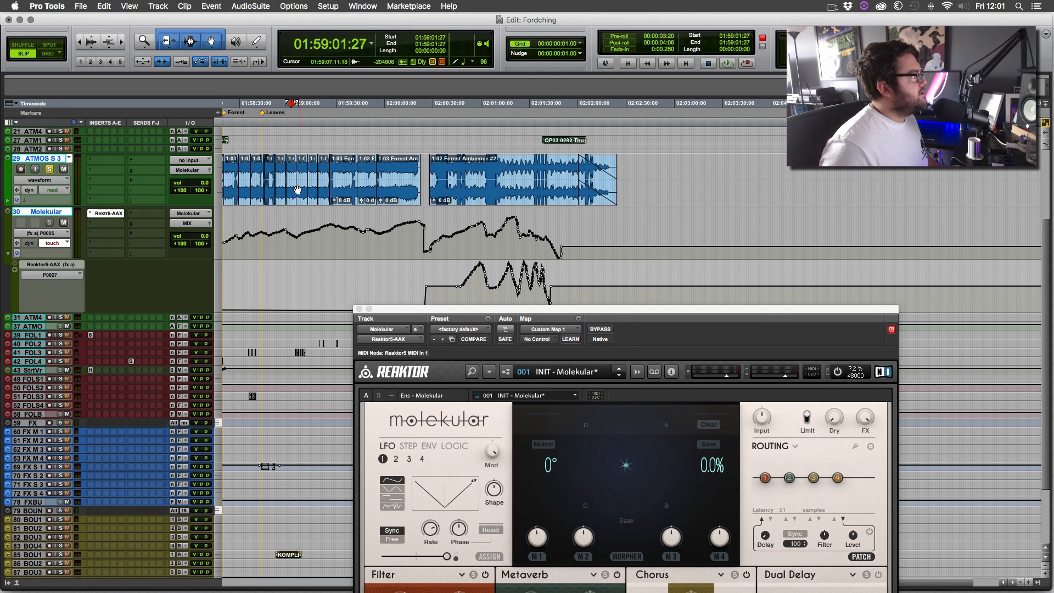
pyautogui.press('space')
pyautogui.press('space')
pyautogui.moveTo(204, 183); pyautogui.dragTo(206, 197)
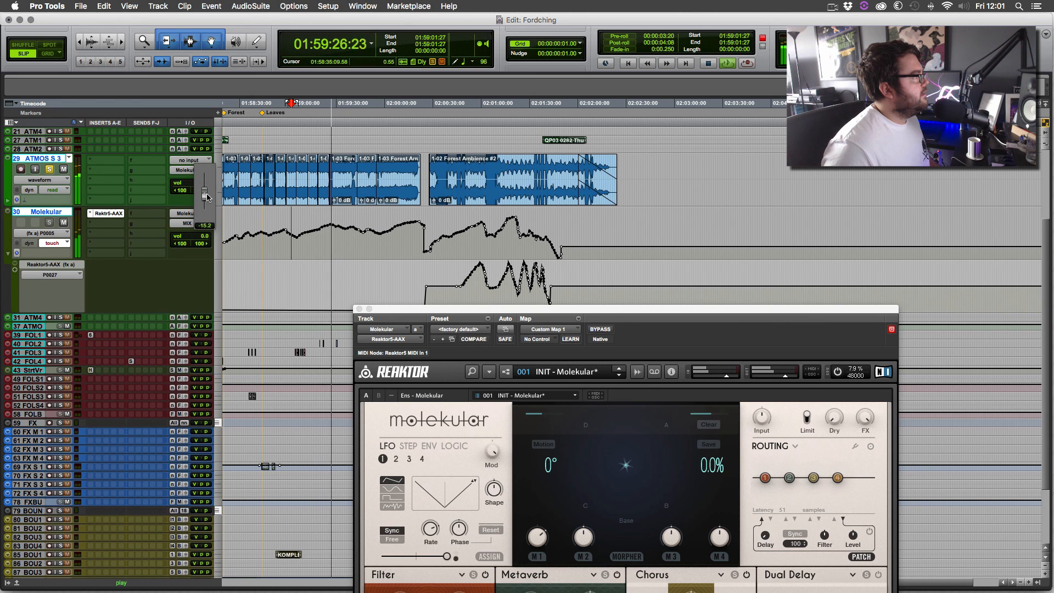
pyautogui.press('space')
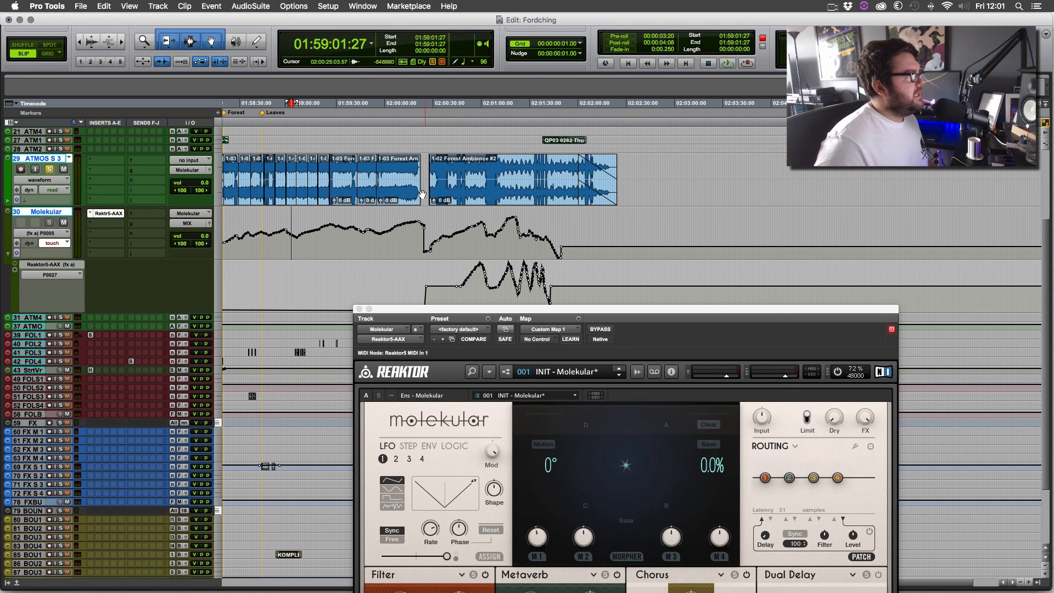
# - Play the second forest ambience clip through Molekular from 02:00:26:14, with the Reaktor window moved off the tracks
pyautogui.click(426, 166)
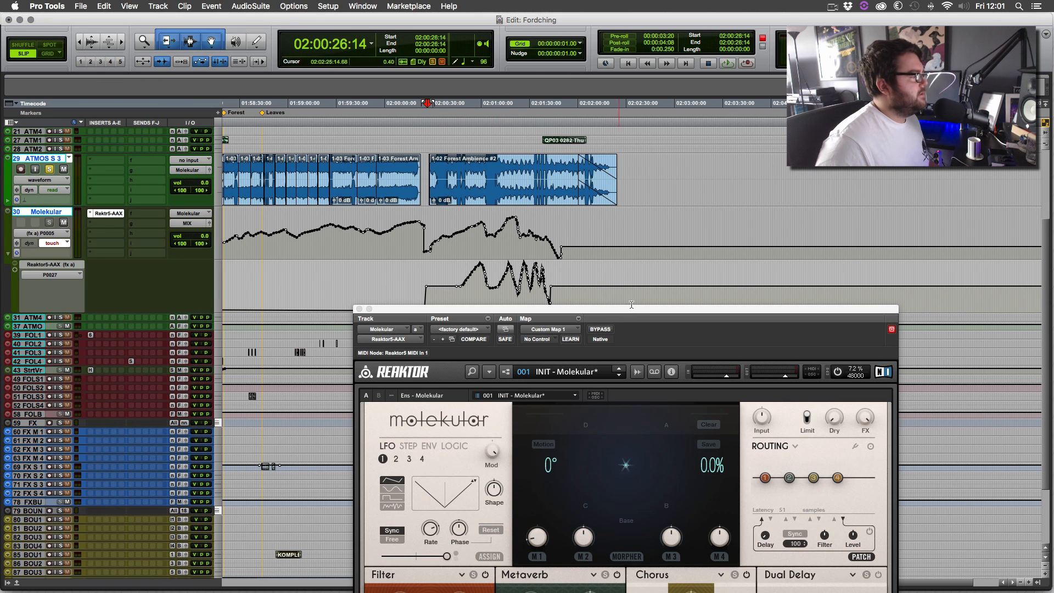
pyautogui.press('space')
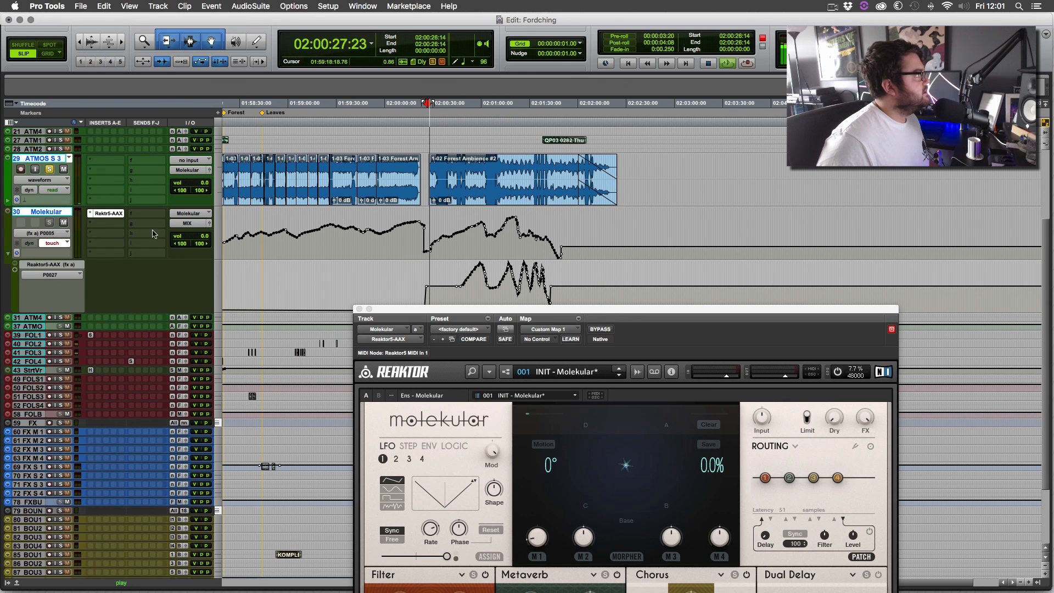
pyautogui.scroll(-5, 51, 494)
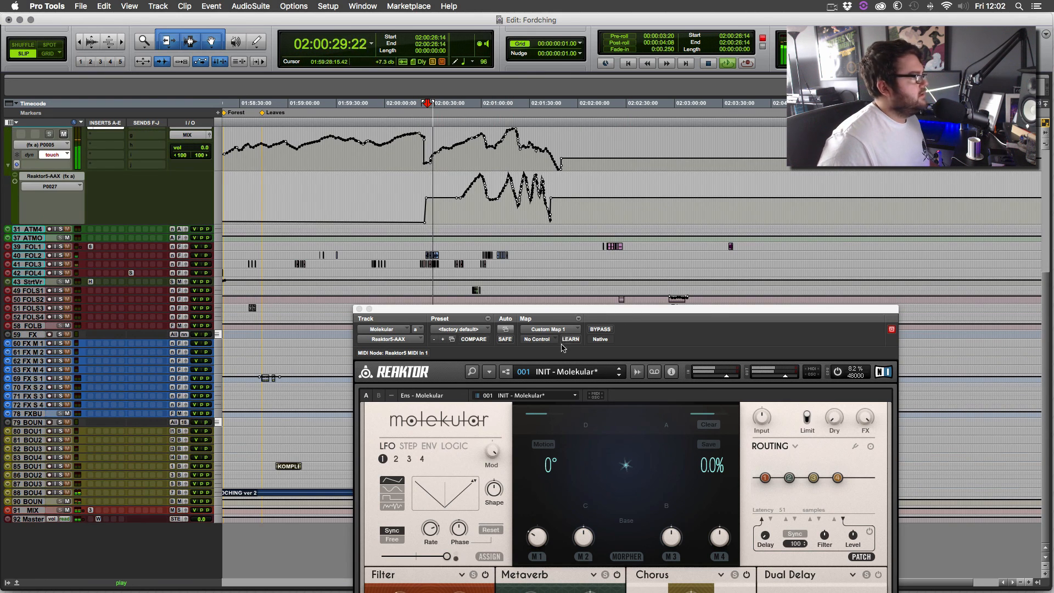
pyautogui.moveTo(661, 309); pyautogui.dragTo(816, 188)
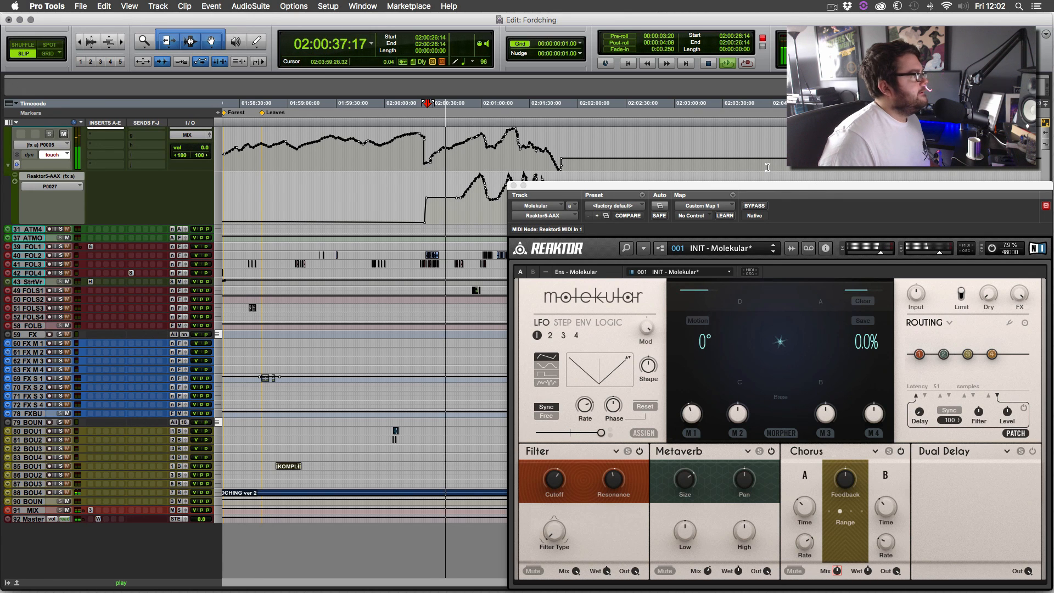
pyautogui.scroll(2, 769, 164)
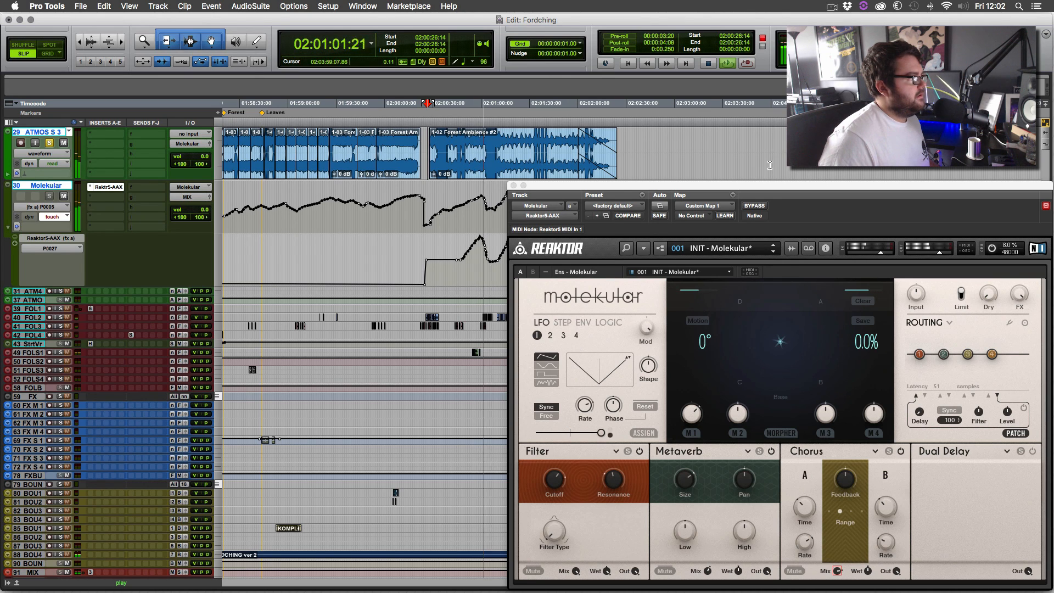
pyautogui.press('space')
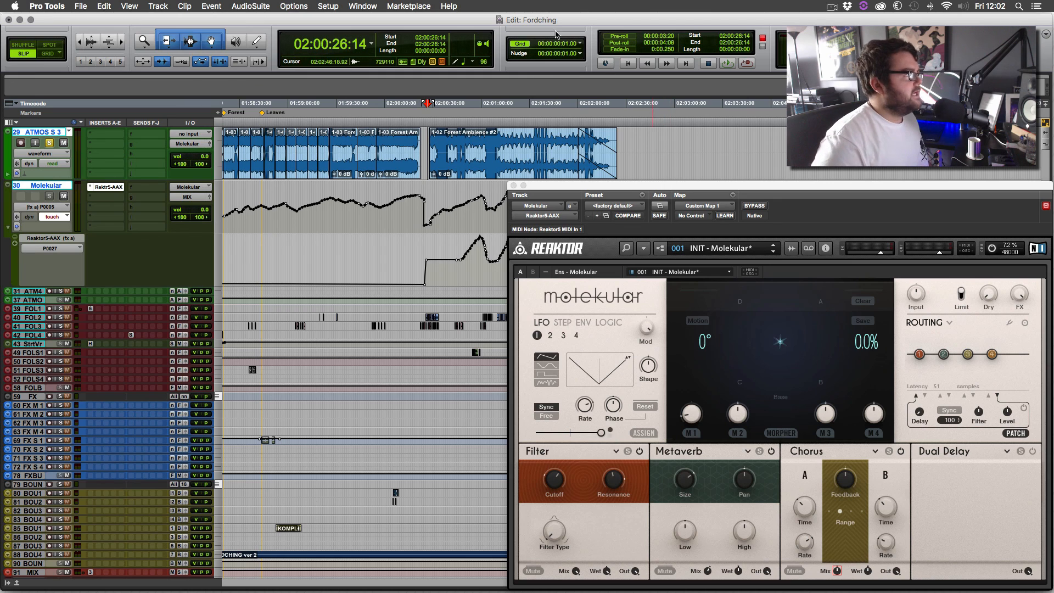
# - Close the Reaktor window and enlarge the REC_M track to show its short recorded clip near the Leaves marker
pyautogui.click(512, 186)
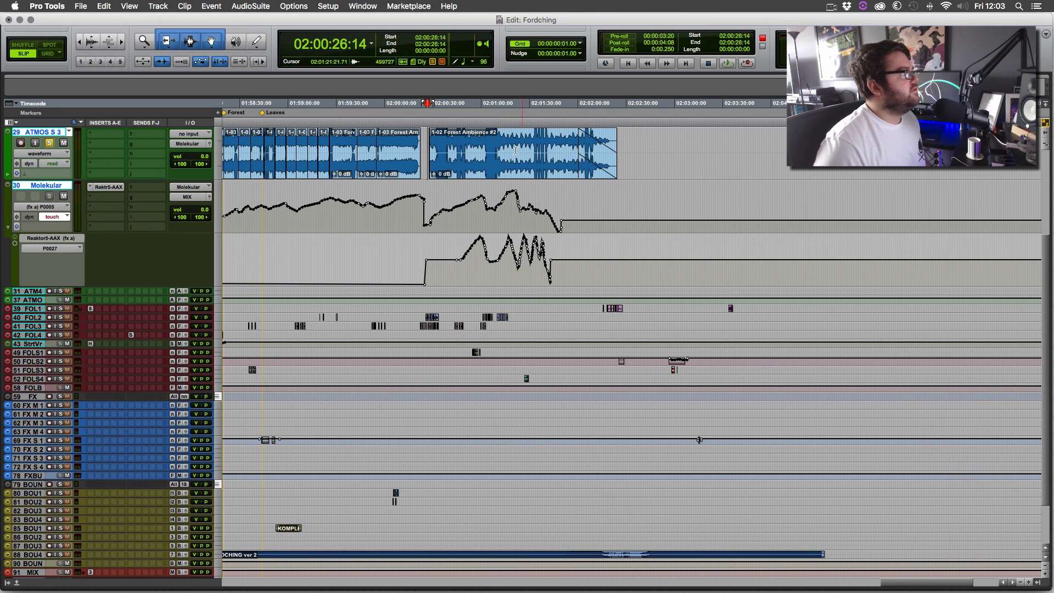
pyautogui.hscroll(-5, 384, 175)
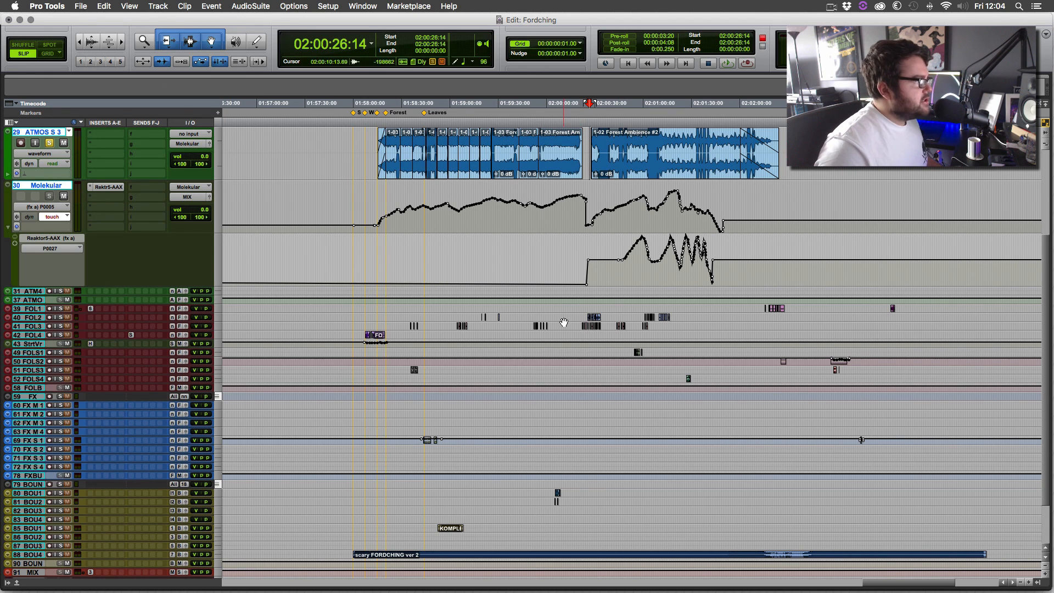
pyautogui.scroll(3, 562, 320)
pyautogui.scroll(-2, 562, 320)
pyautogui.scroll(6, 563, 320)
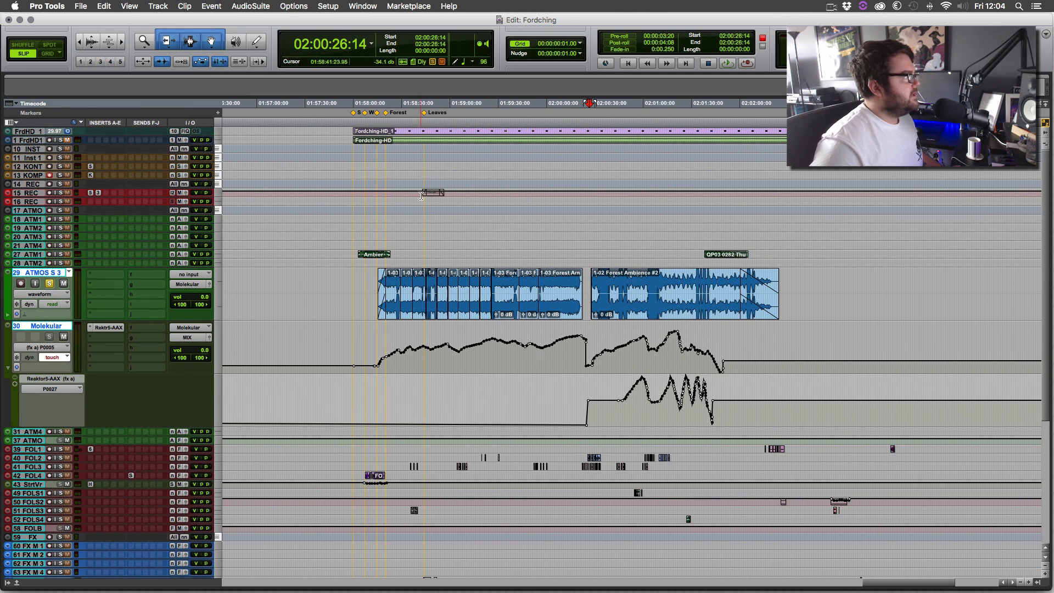
pyautogui.click(419, 194)
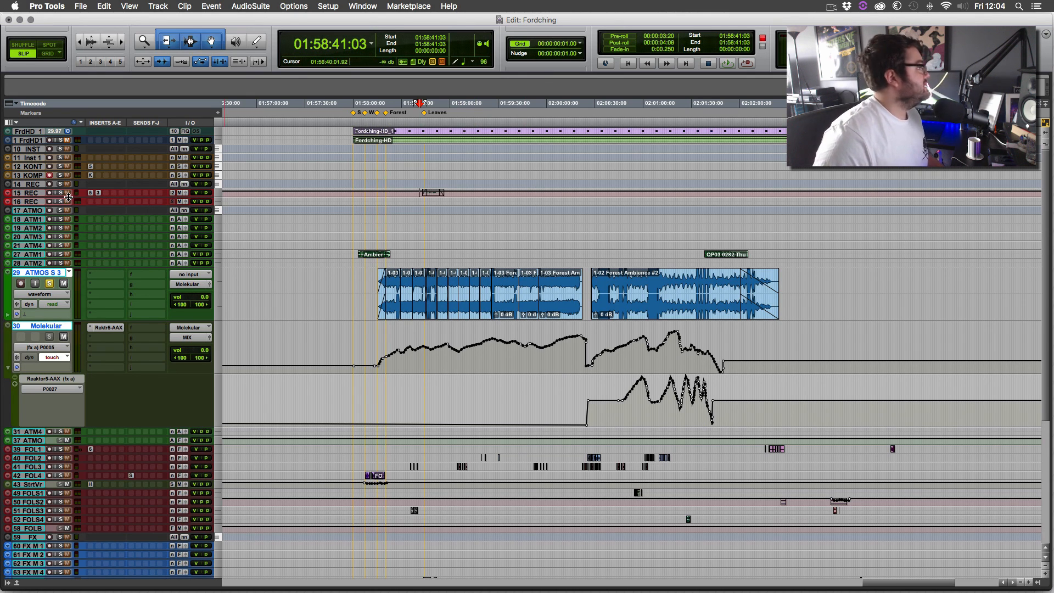
pyautogui.moveTo(72, 197); pyautogui.dragTo(75, 285)
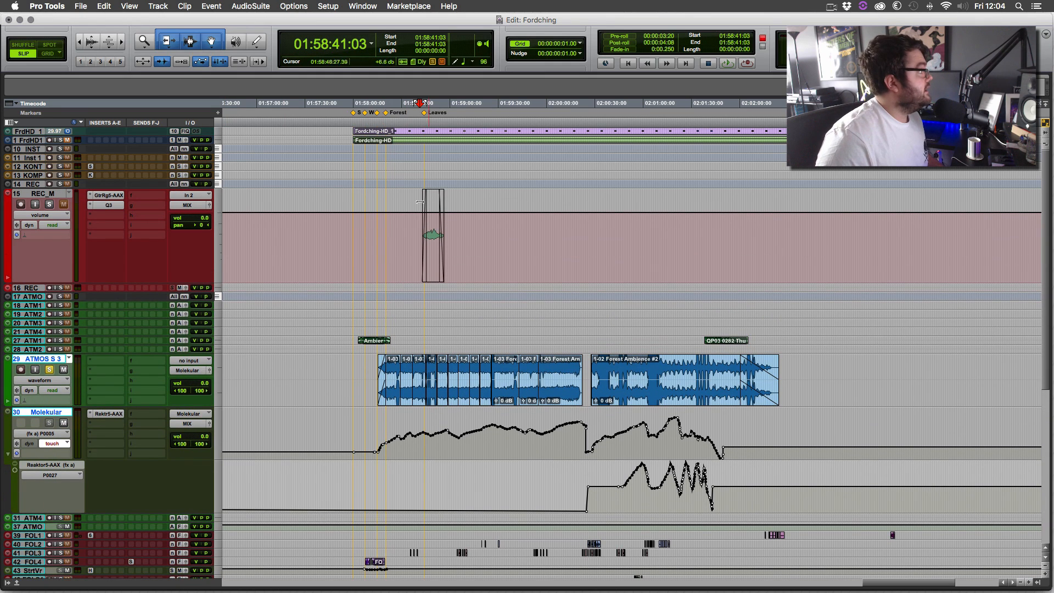
# - Solo REC_M and audition it with the ambience from 01:58:33:18, zooming in on its recorded clip
pyautogui.click(406, 215)
pyautogui.click(49, 204)
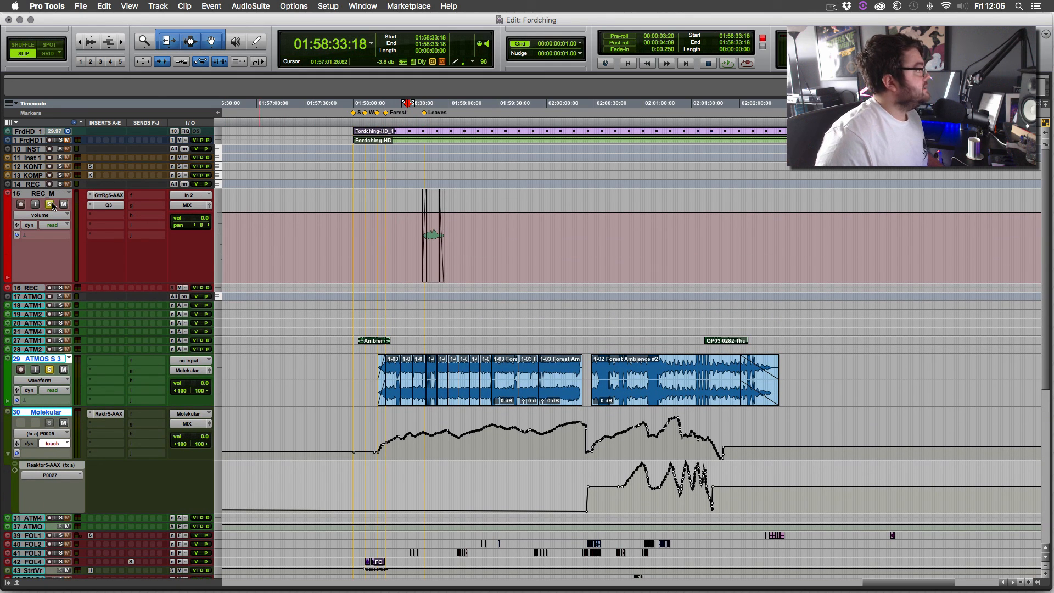
pyautogui.press('space')
pyautogui.press('t')
pyautogui.press('t')
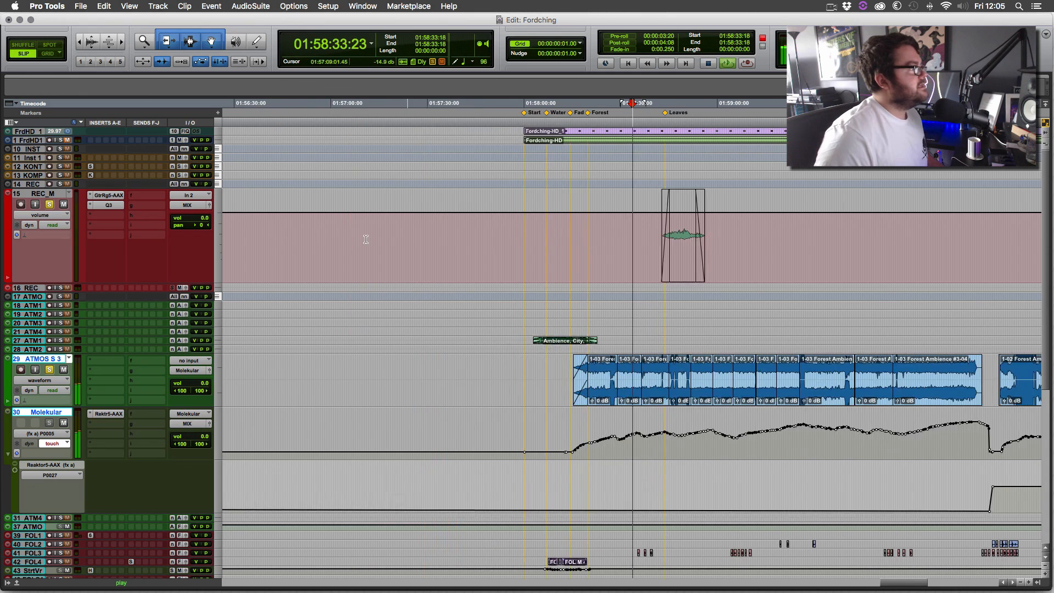
pyautogui.press('space')
# - Play the REC_M clip together with the forest ambience from 01:58:42:06
pyautogui.click(687, 221)
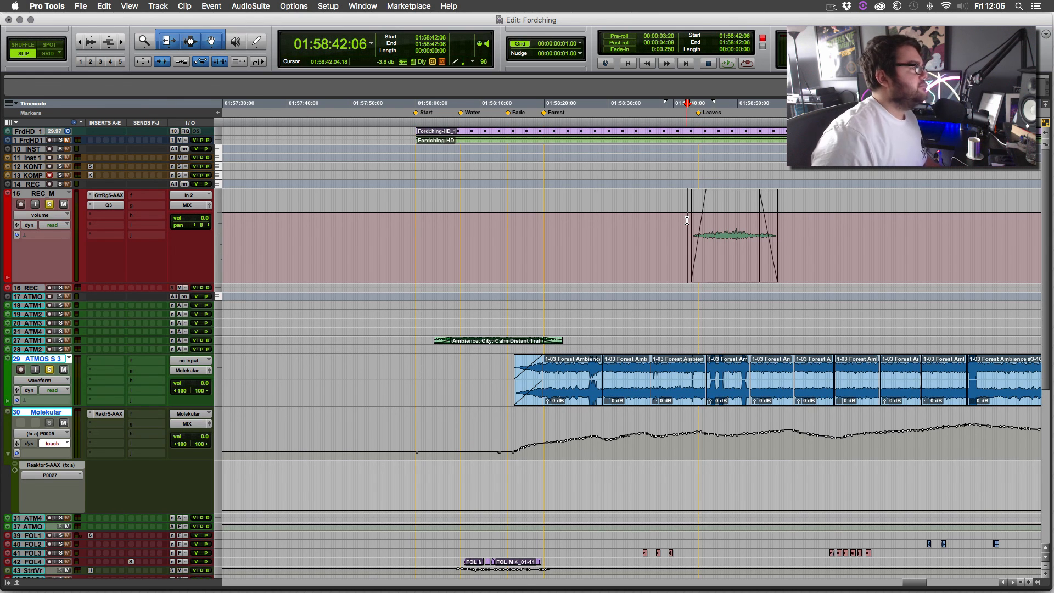
pyautogui.press('space')
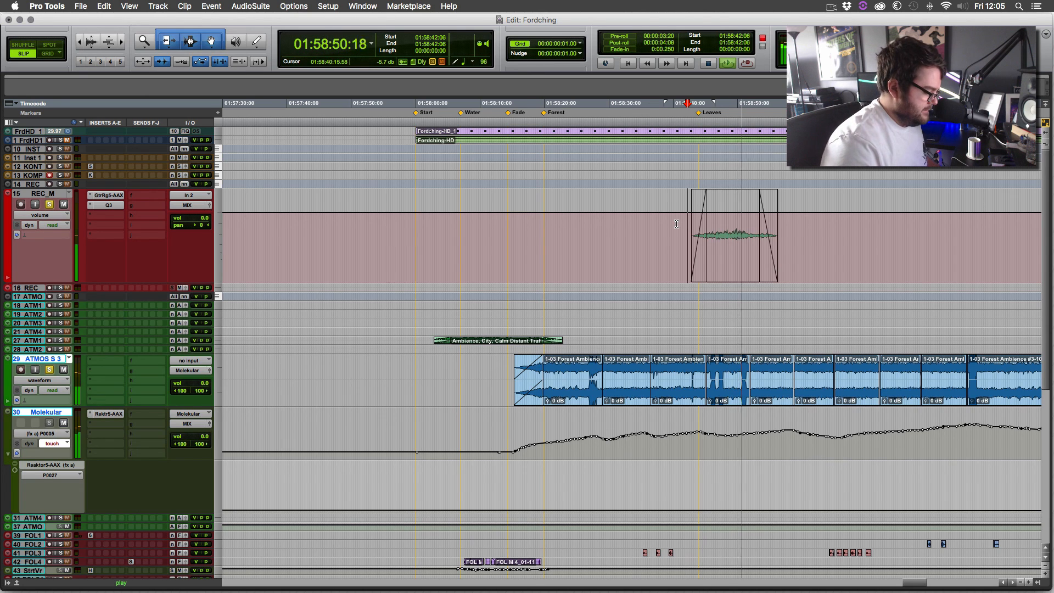
pyautogui.press('super+bracketright')
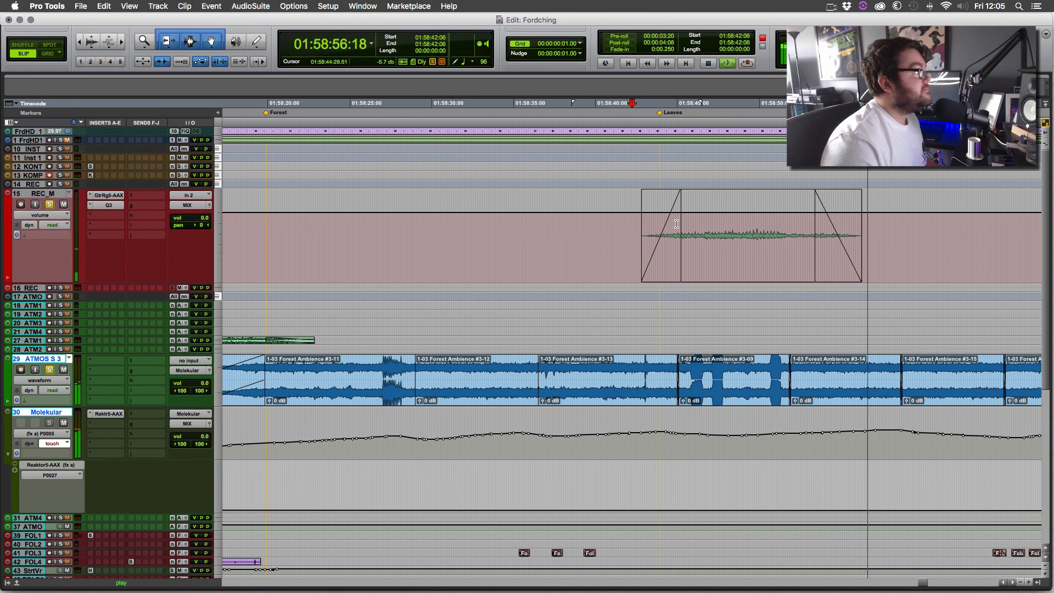
pyautogui.press('space')
# - Unsolo ATMOS S 3 and audition the processed REC_M recording from 01:58:42:06
pyautogui.scroll(-6, 676, 224)
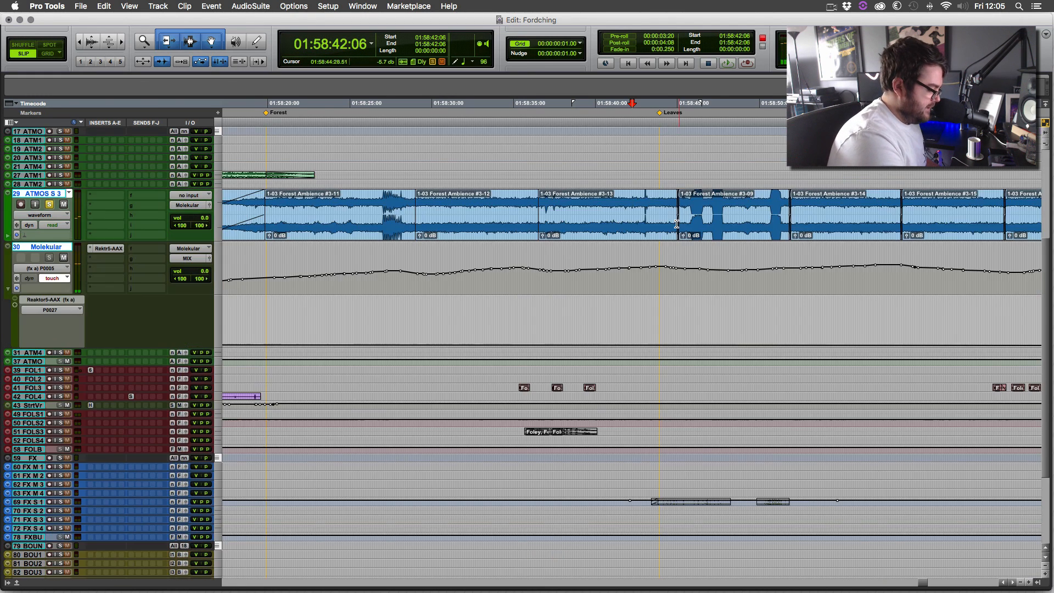
pyautogui.scroll(5, 676, 223)
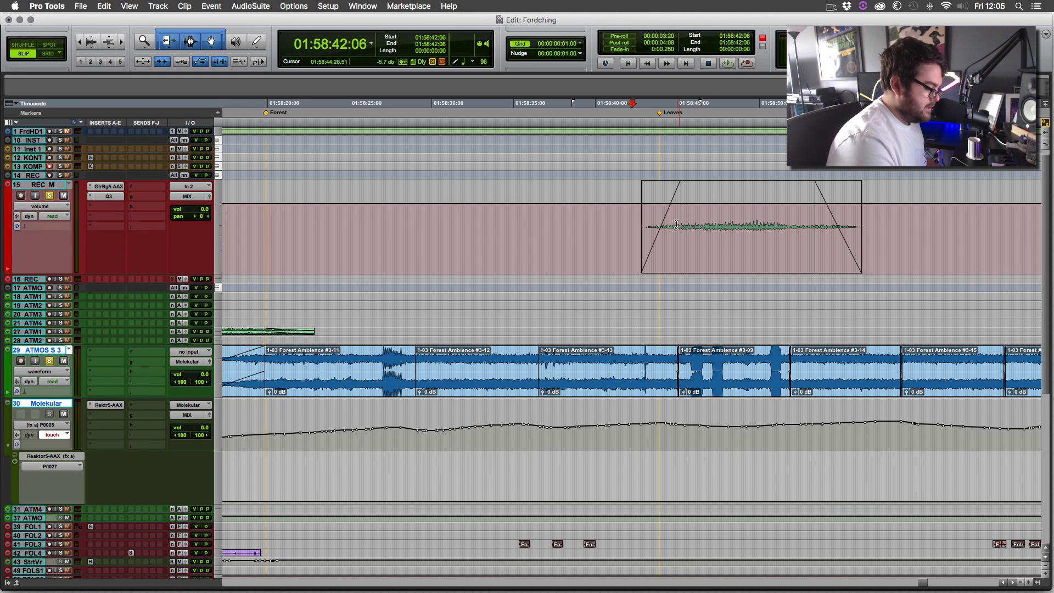
pyautogui.hotkey('shift', 's')
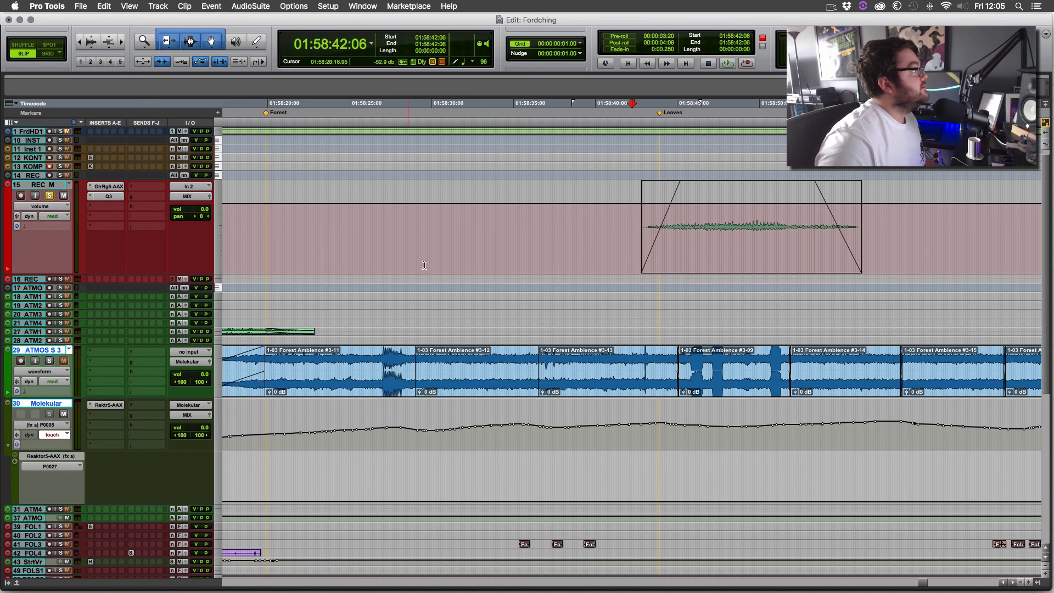
pyautogui.press('space')
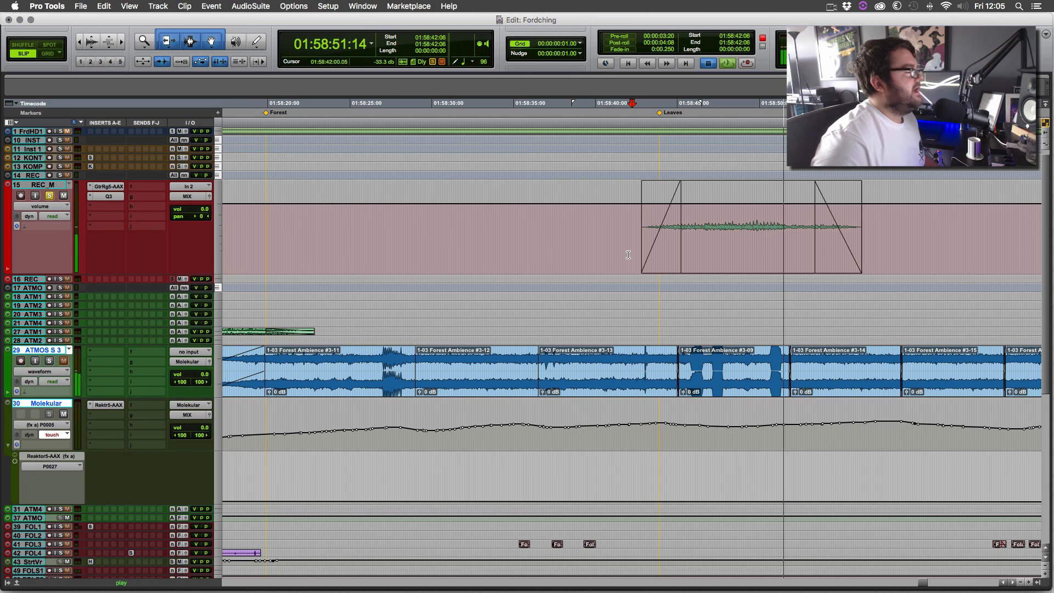
pyautogui.press('space')
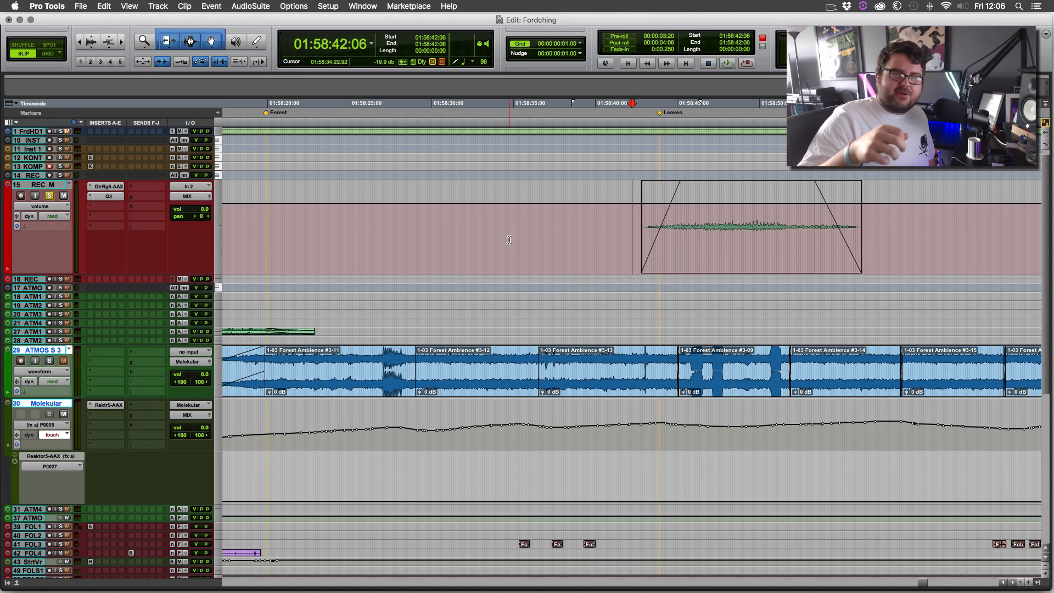
# - Bypass the GtrRg5-AAX and Q3 inserts on REC_M and raise its volume to +12.0 dB while playing the dry recording
pyautogui.keyDown('super'); pyautogui.click(111, 187); pyautogui.keyUp('super')
pyautogui.keyDown('super'); pyautogui.click(104, 196); pyautogui.keyUp('super')
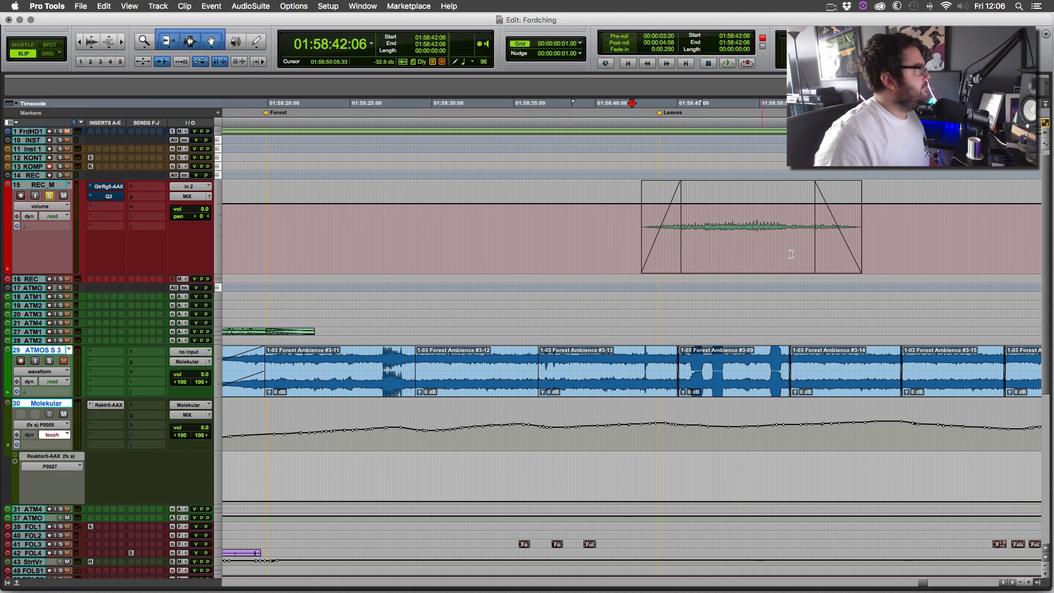
pyautogui.press('space')
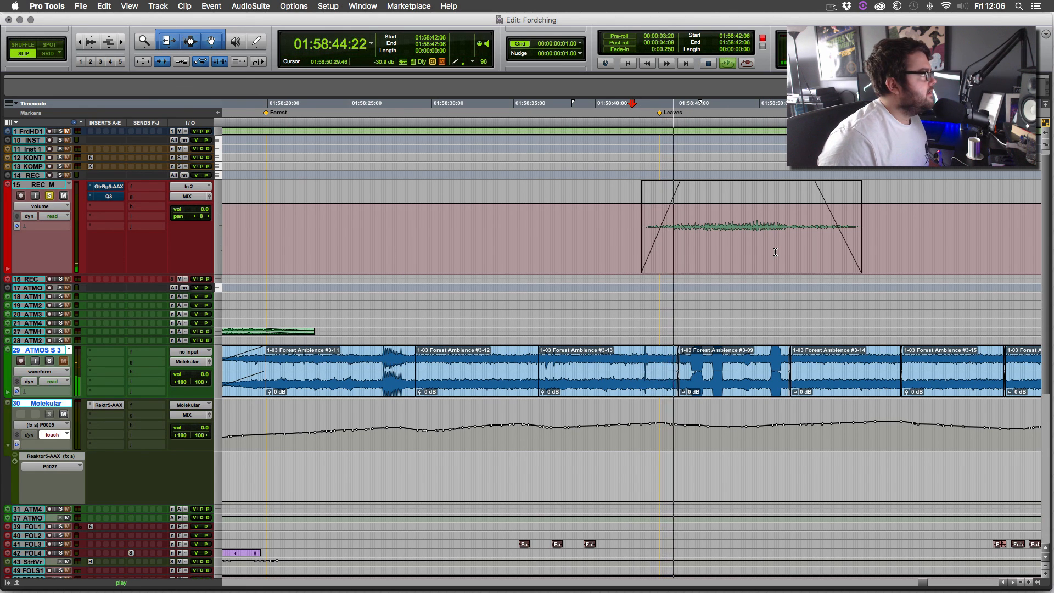
pyautogui.moveTo(201, 209); pyautogui.dragTo(213, 197)
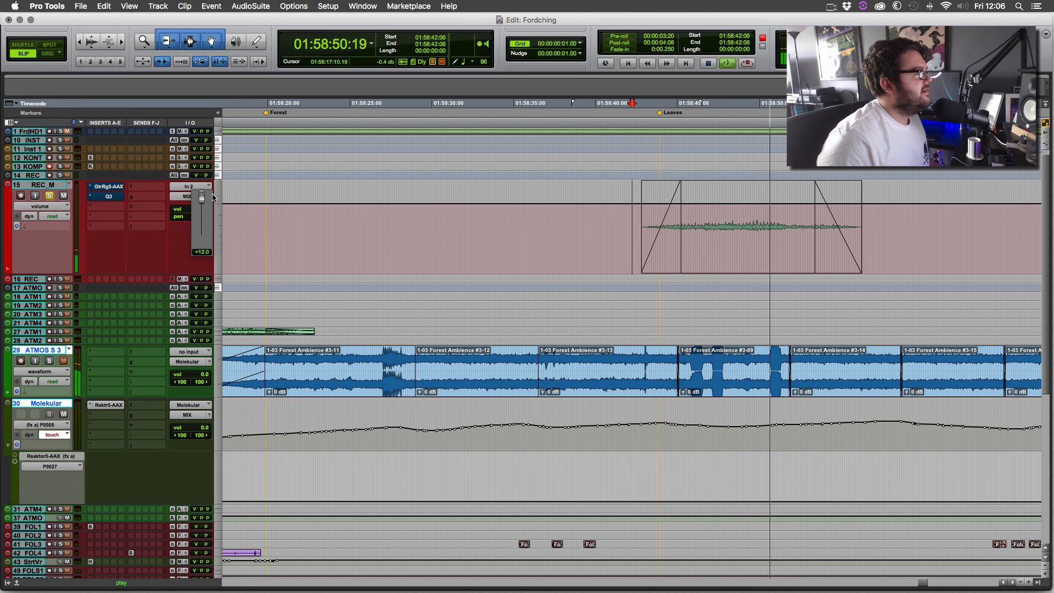
# - Reset REC_M's volume to 0.0 dB and audition the recording with its Guitar Rig 5 insert taken out of bypass
pyautogui.press('space')
pyautogui.keyDown('alt'); pyautogui.click(203, 211); pyautogui.keyUp('alt')
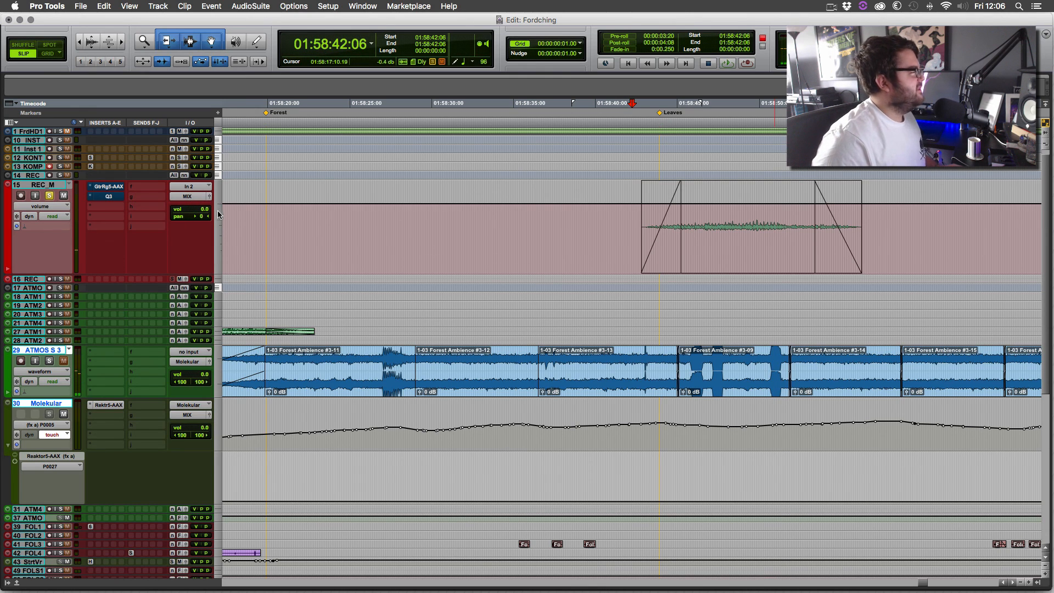
pyautogui.click(117, 187)
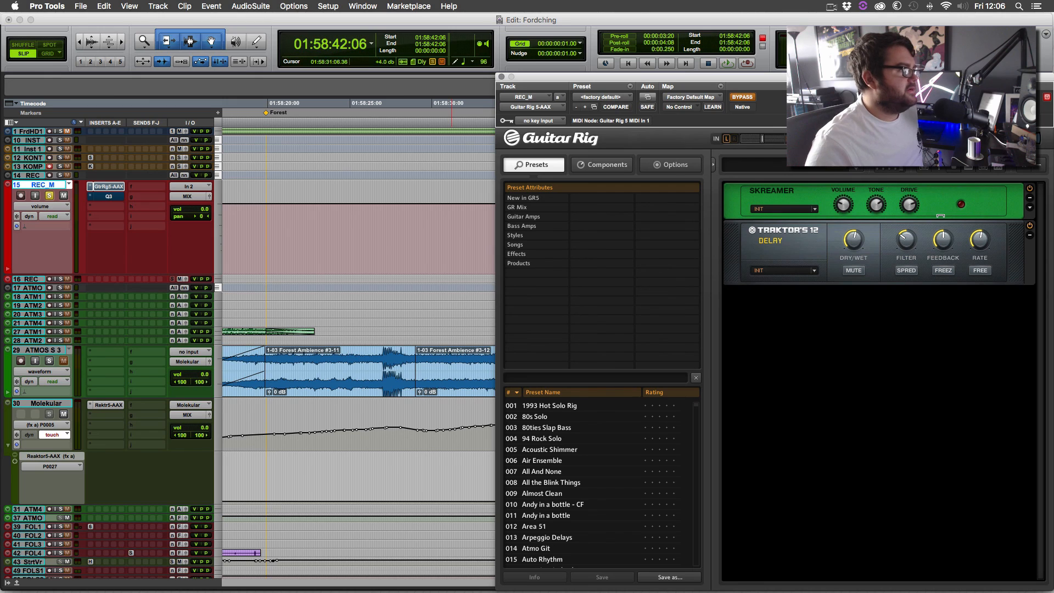
pyautogui.click(749, 98)
pyautogui.press('space')
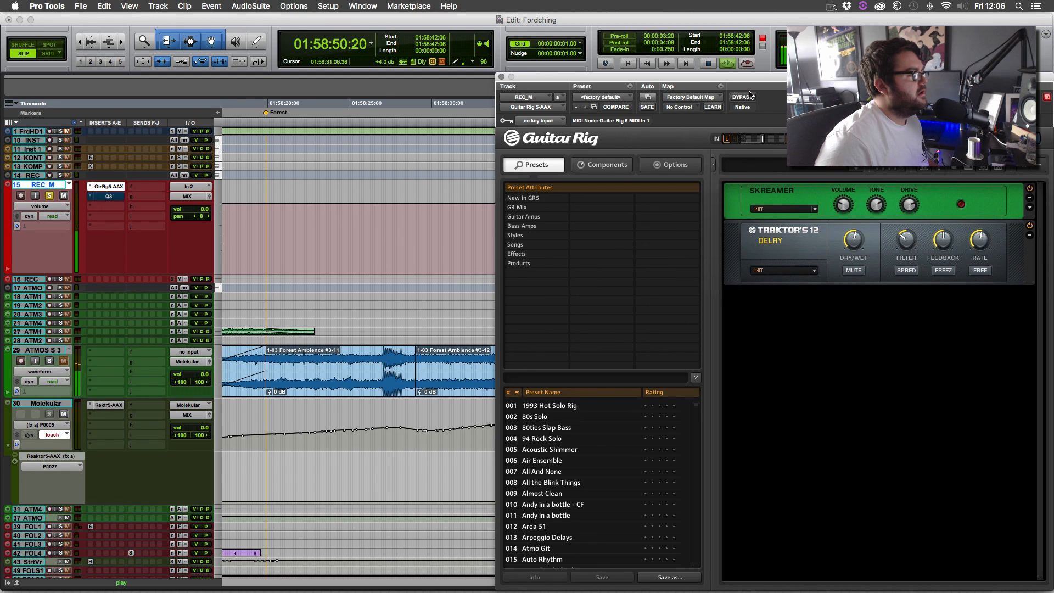
pyautogui.press('space')
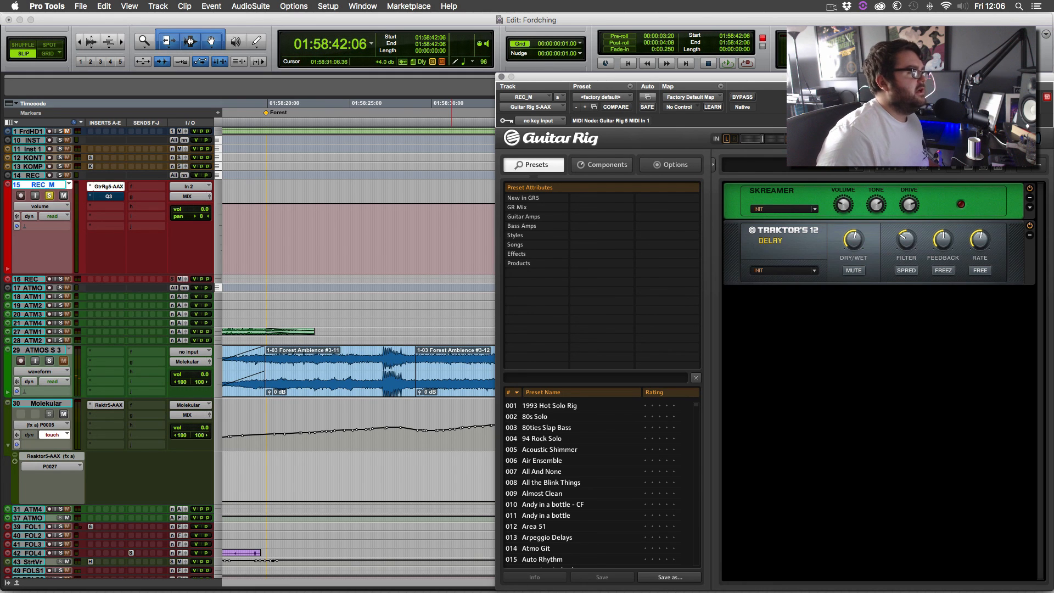
pyautogui.moveTo(846, 82); pyautogui.dragTo(618, 113)
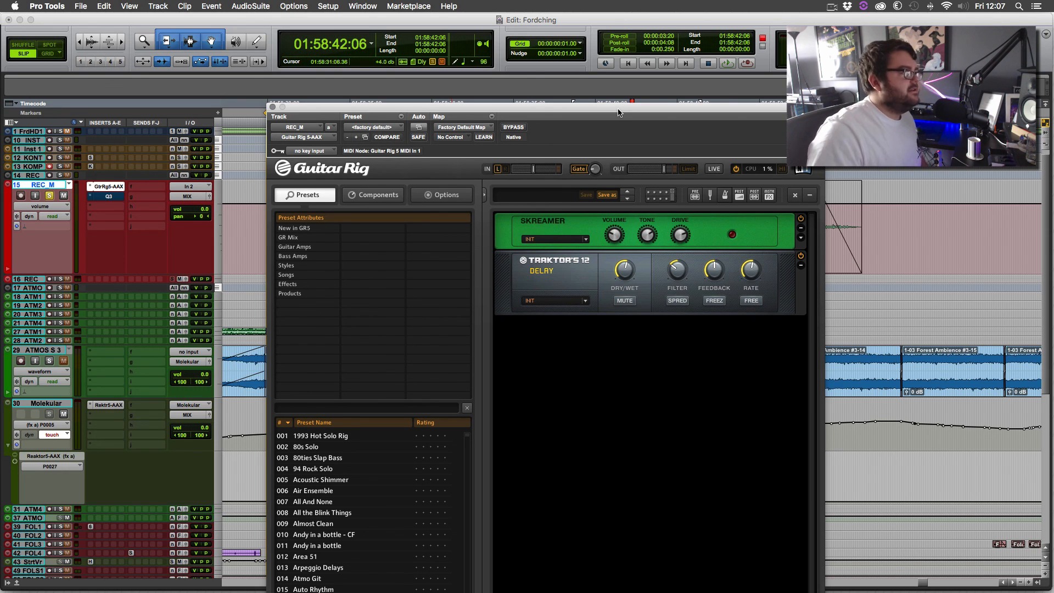
pyautogui.click(272, 107)
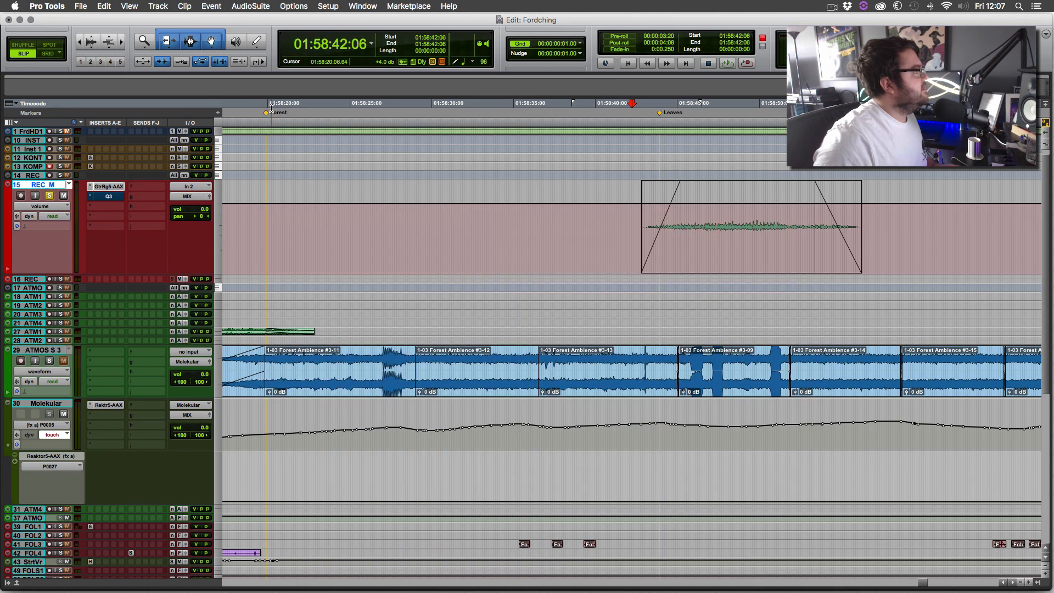
# - Re-enable REC_M's Q3 equalizer and audition the recording while switching EQ bands 2 and 3 off and back on
pyautogui.click(112, 197)
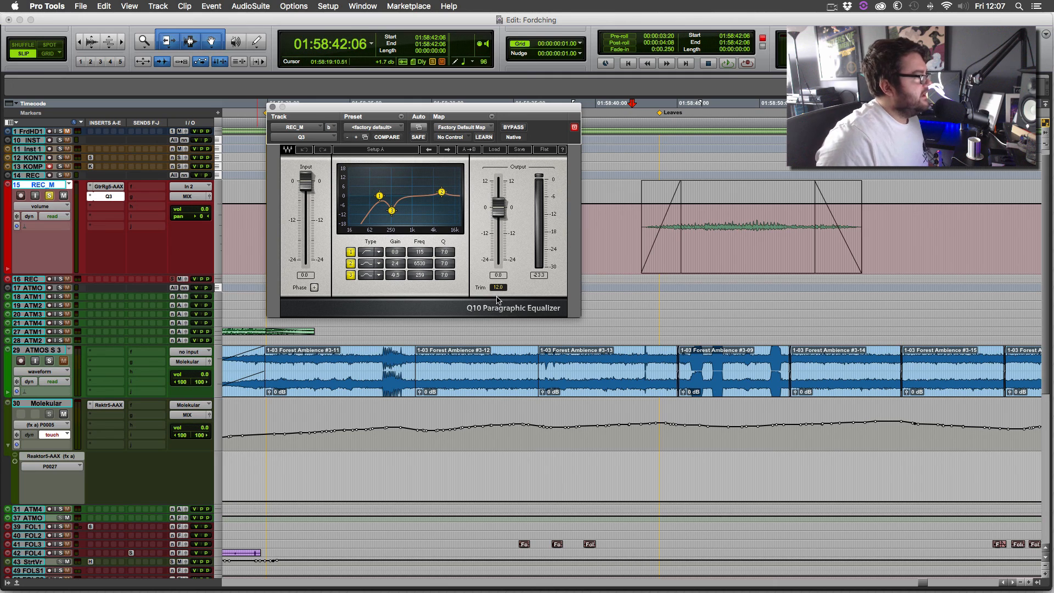
pyautogui.press('space')
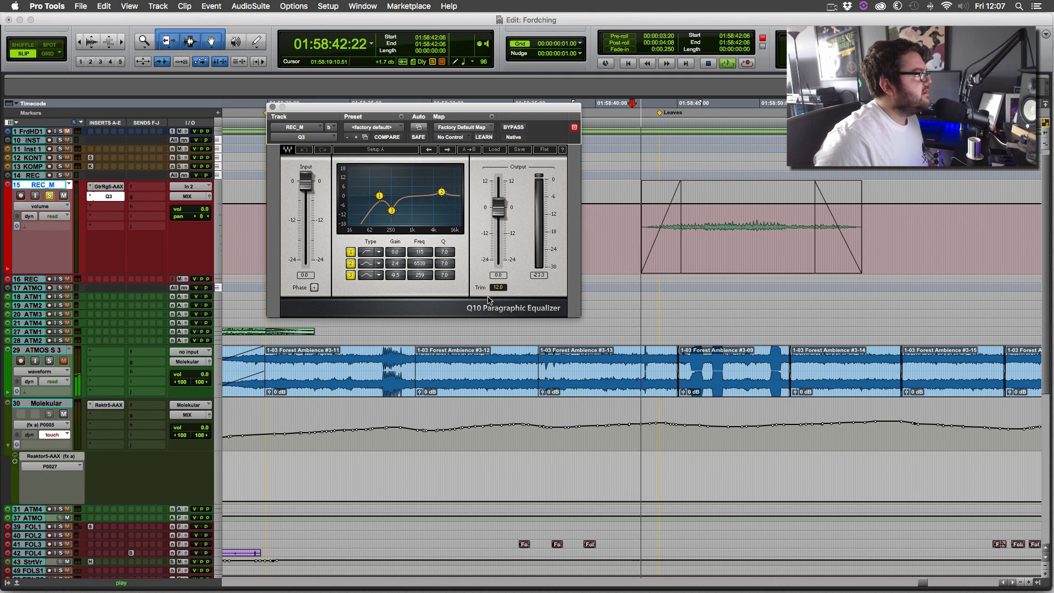
pyautogui.click(351, 264)
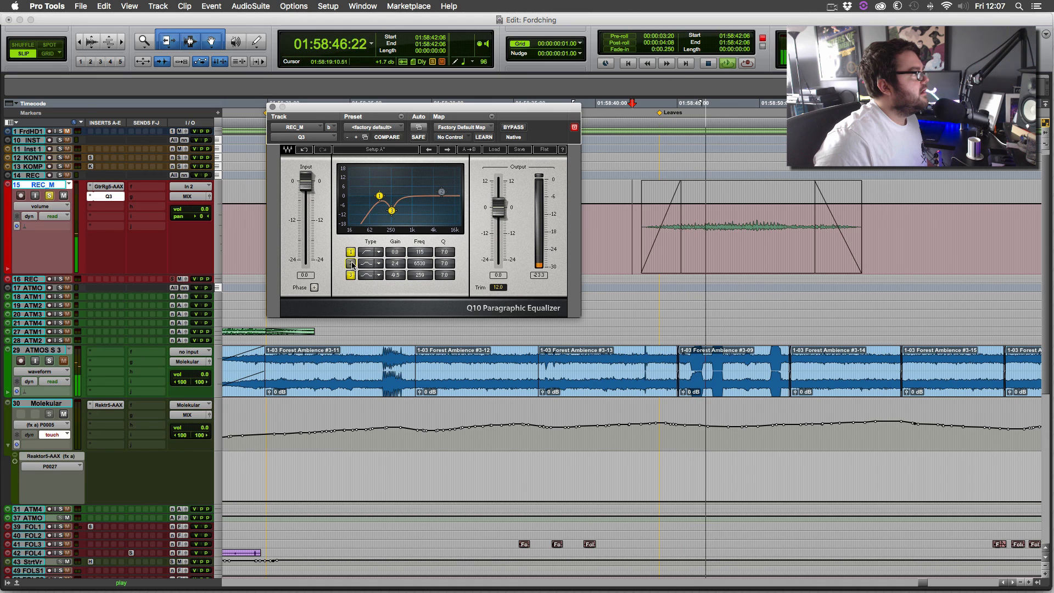
pyautogui.click(352, 264)
pyautogui.click(351, 276)
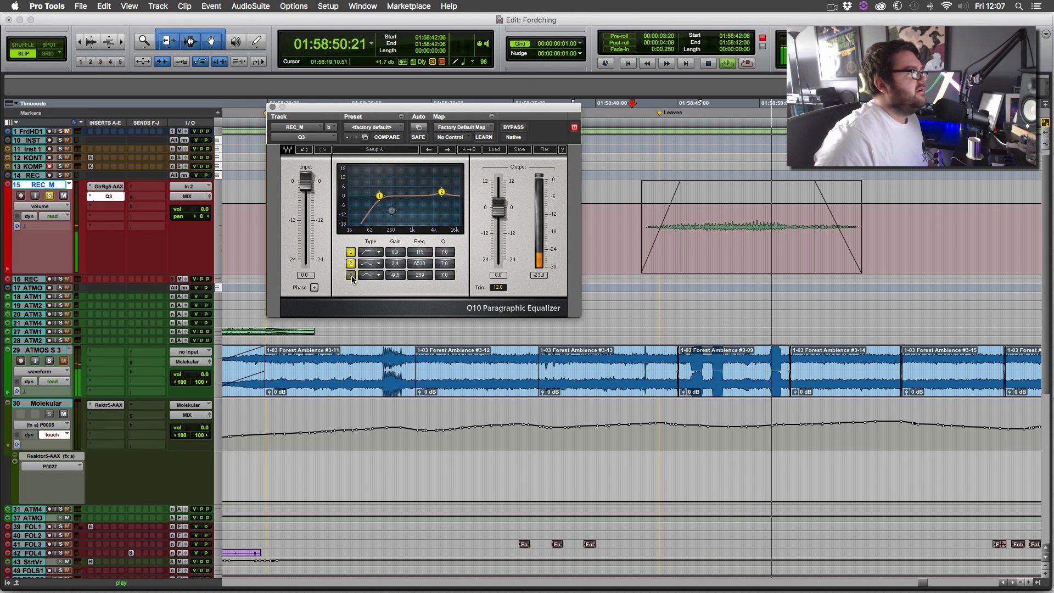
pyautogui.click(352, 276)
pyautogui.press('space')
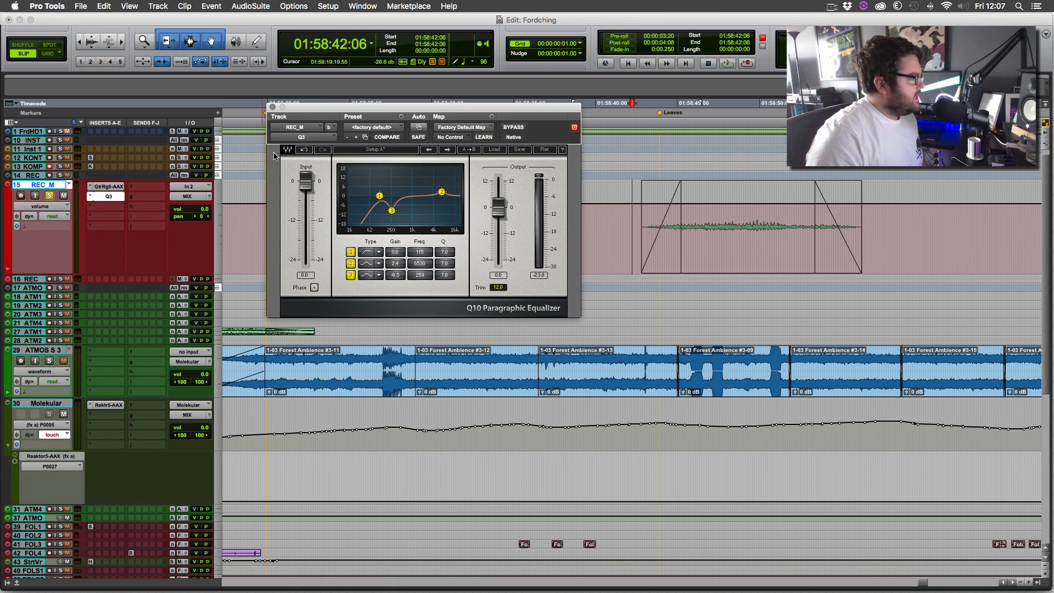
# - Shrink all tracks to minimal height and close the Q3 equalizer to get an overview of the session timeline
pyautogui.click(32, 345)
pyautogui.hscroll(3, 628, 484)
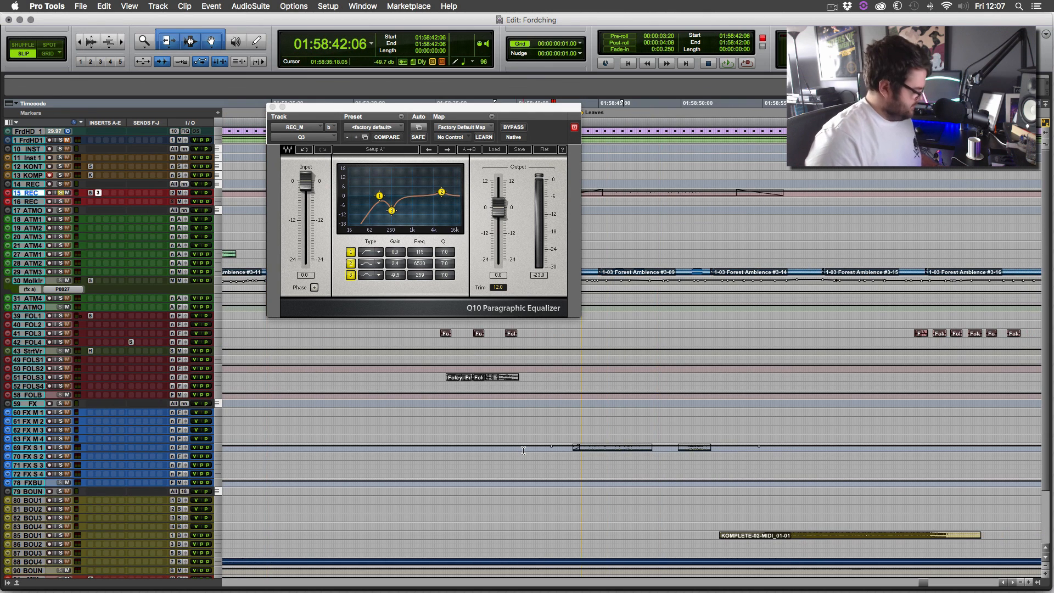
pyautogui.scroll(-1, 522, 449)
pyautogui.click(272, 106)
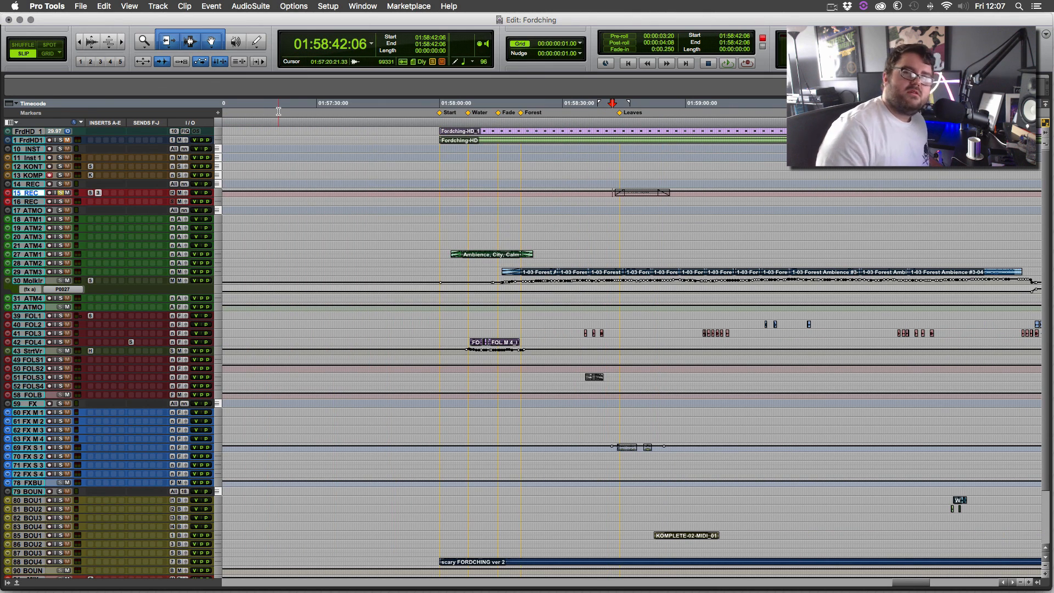
pyautogui.hscroll(3, 372, 156)
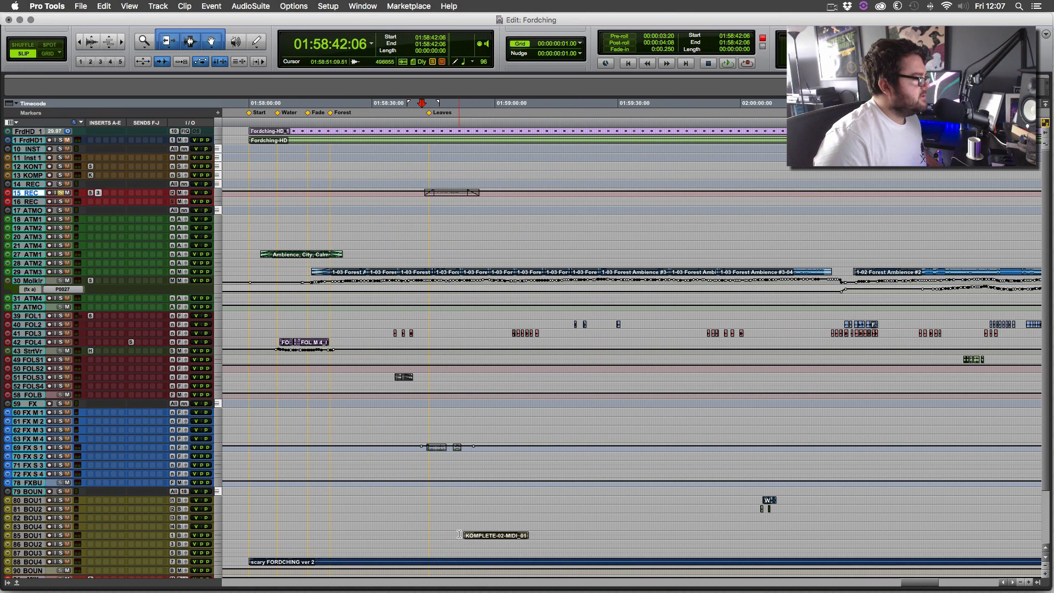
# - Enlarge the BOUNCE S 1 track and solo it to audition its KOMPLETE-02-MIDI_01 clip
pyautogui.moveTo(98, 540); pyautogui.dragTo(98, 575)
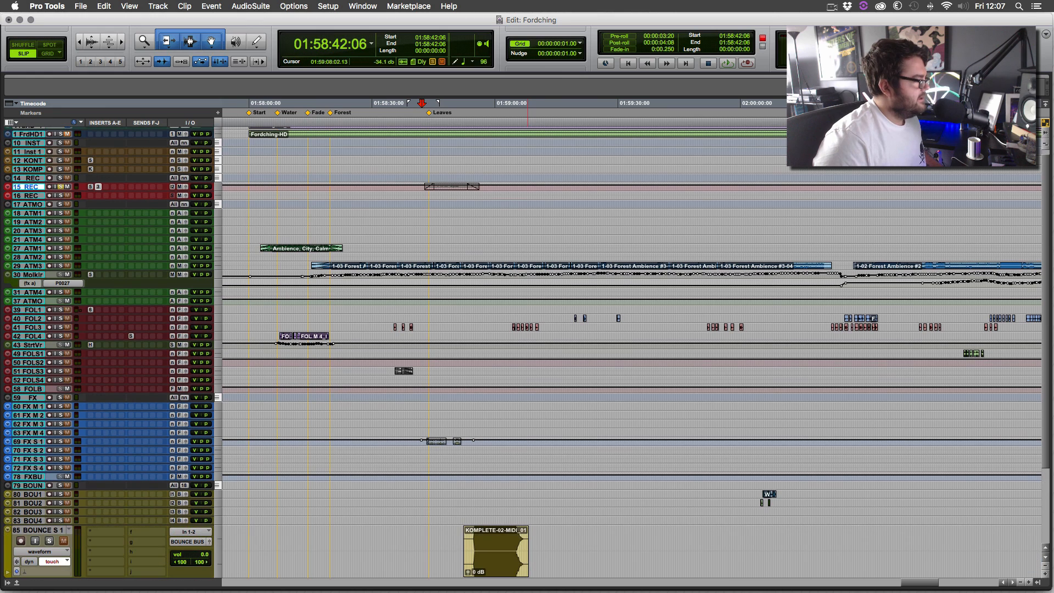
pyautogui.click(504, 565)
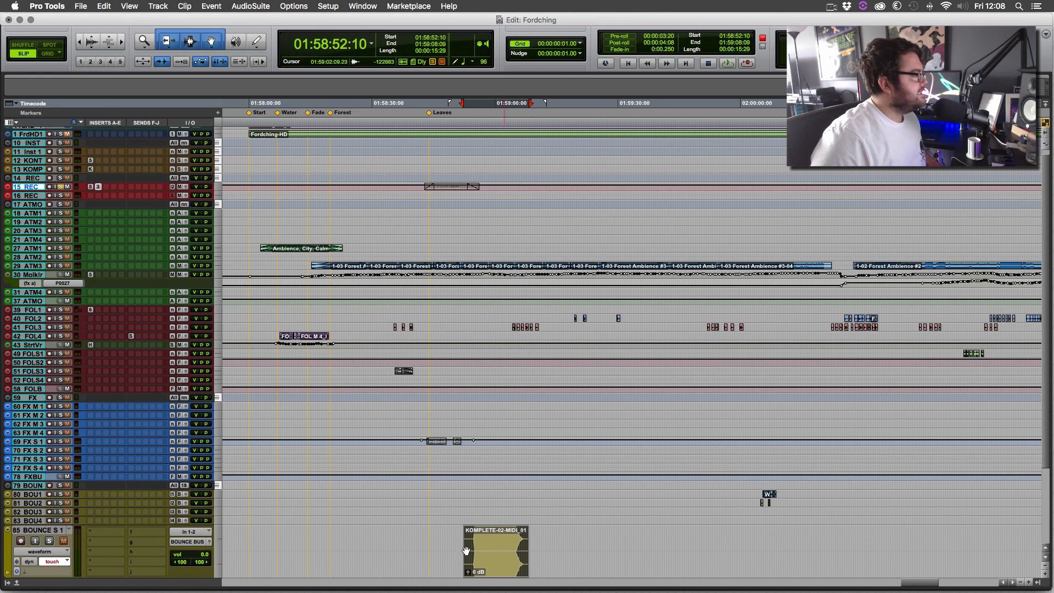
pyautogui.click(49, 541)
pyautogui.press('space')
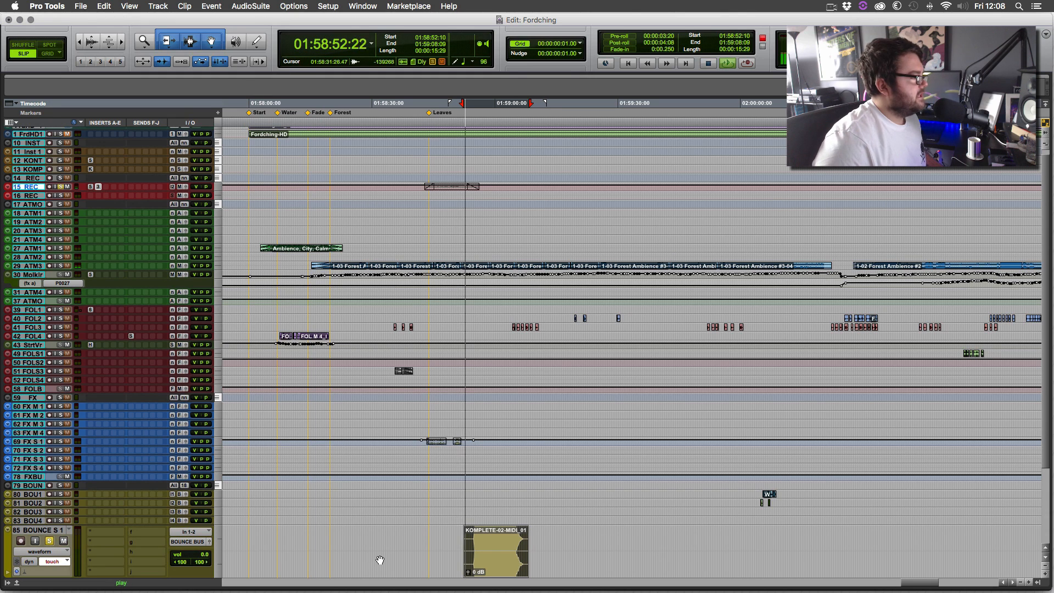
pyautogui.press('space')
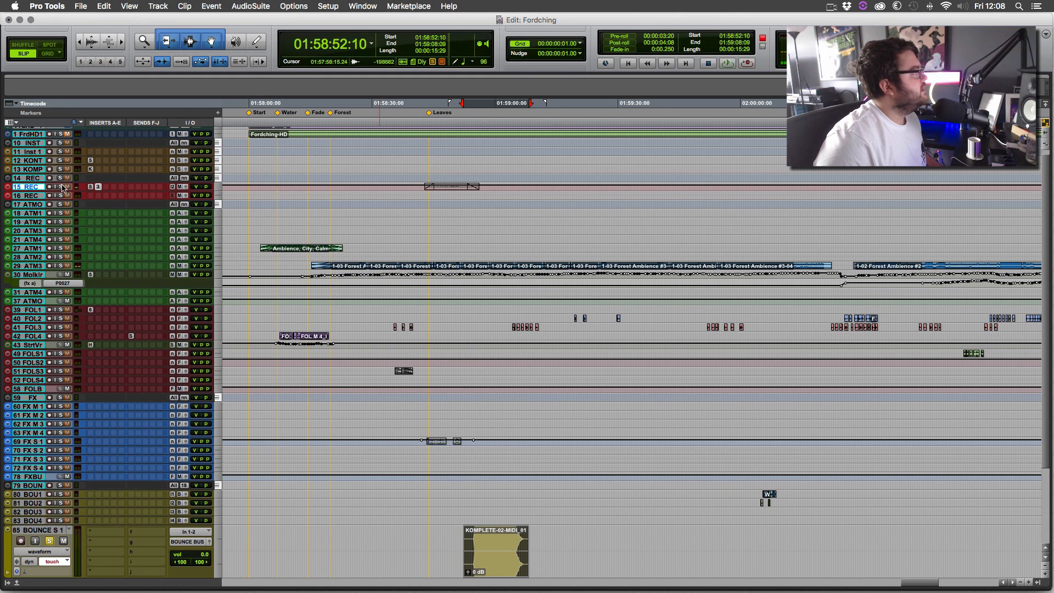
# - Play the KOMPLETE-02-MIDI_01 clip from 01:58:52:10 and switch BOUNCE S 1 from waveform to volume automation view
pyautogui.press('space')
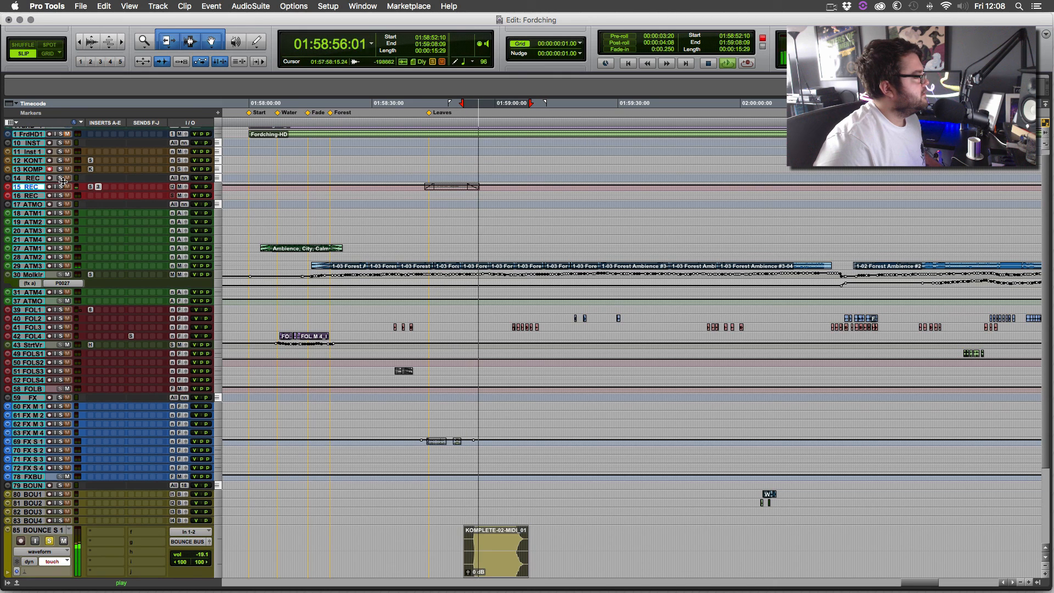
pyautogui.scroll(-3, 308, 383)
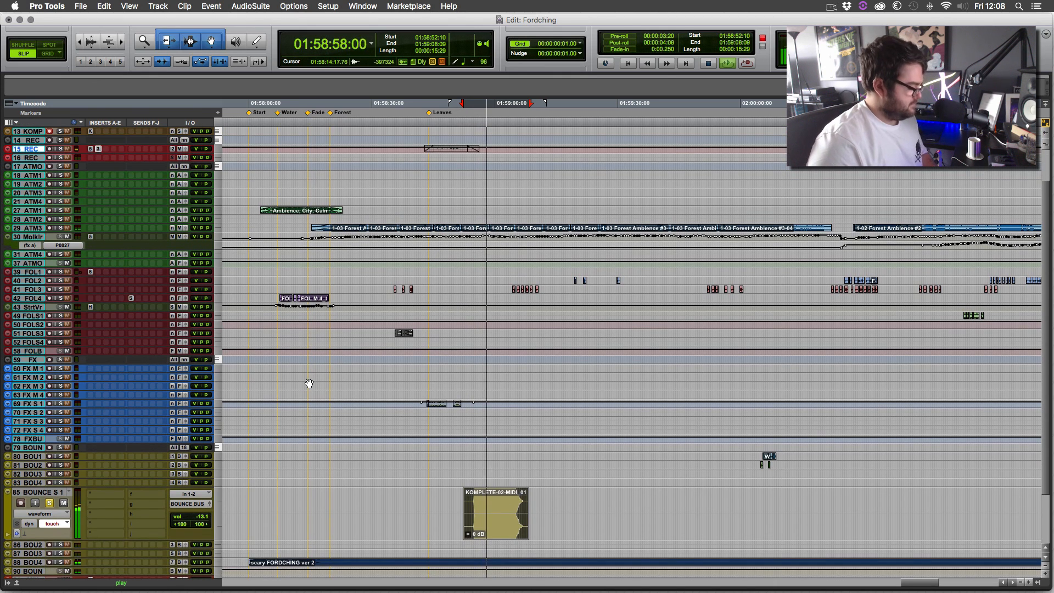
pyautogui.press('-')
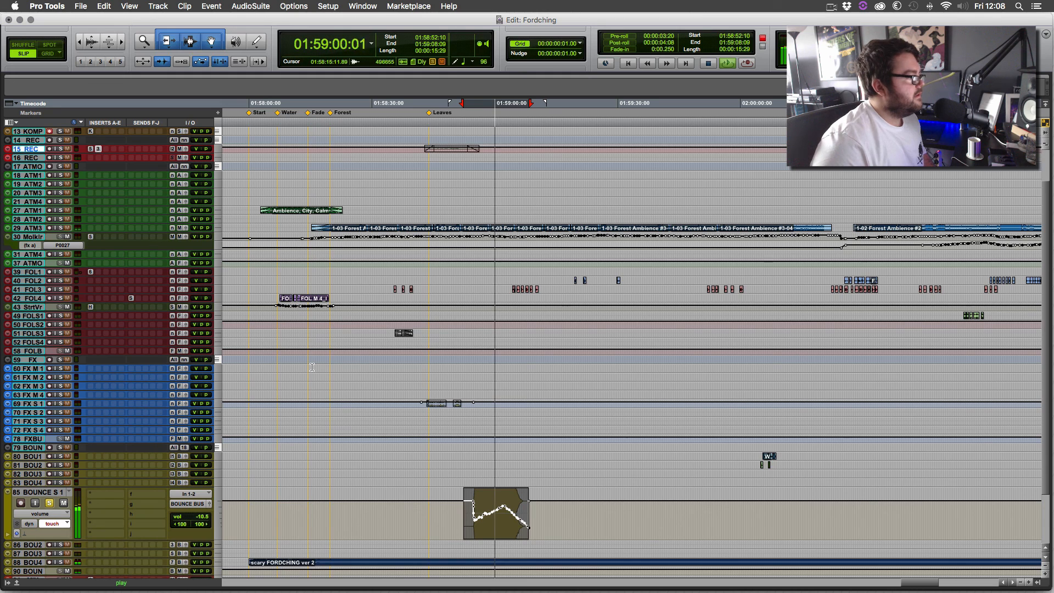
pyautogui.press('space')
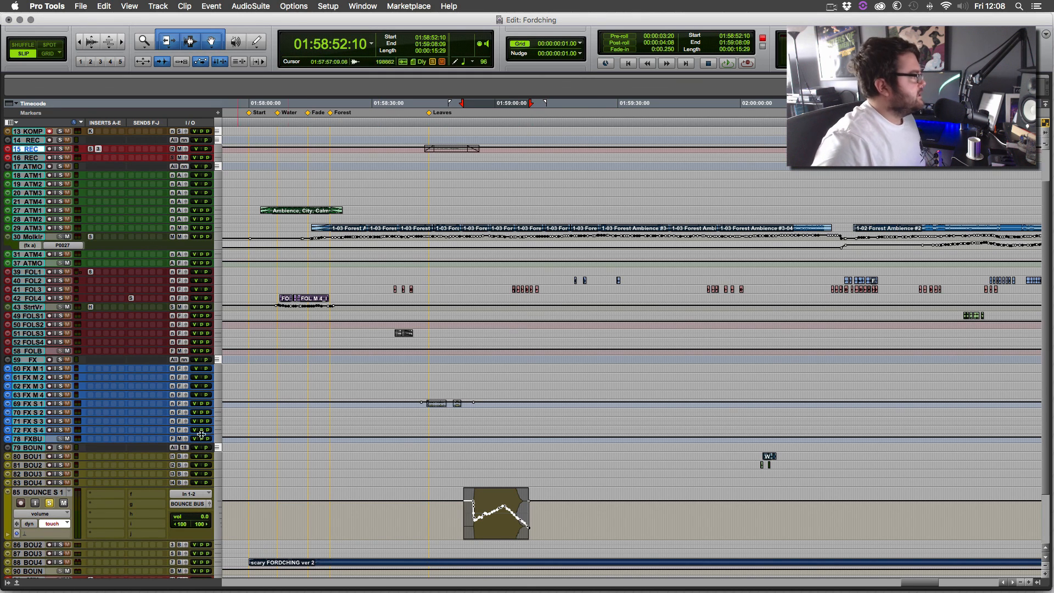
# - Survey the clips across all tracks further along the timeline, past 02:00:00
pyautogui.hscroll(10, 384, 417)
pyautogui.hscroll(-3, 398, 420)
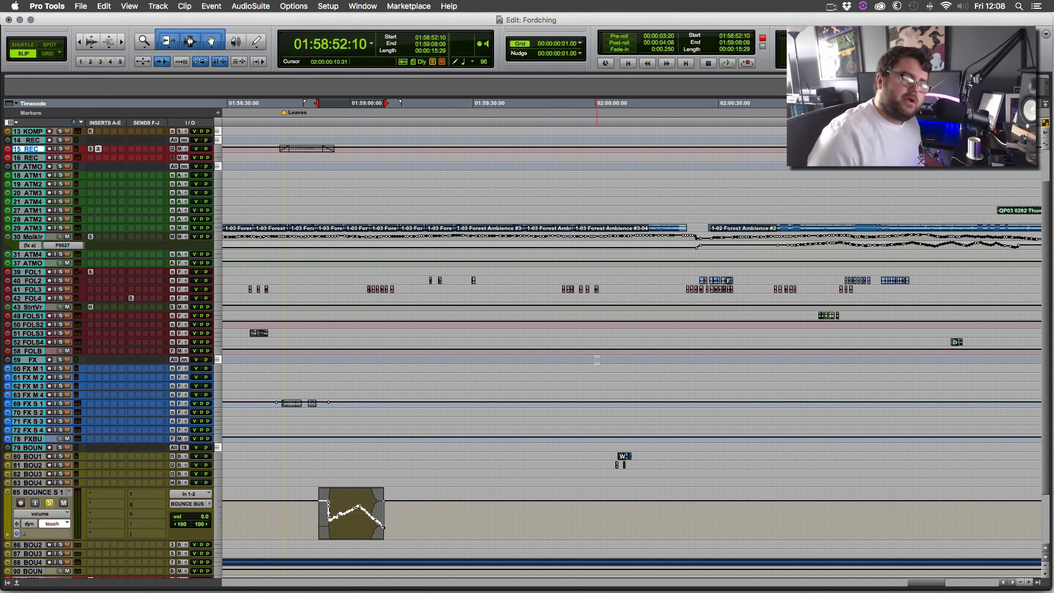
pyautogui.press('r')
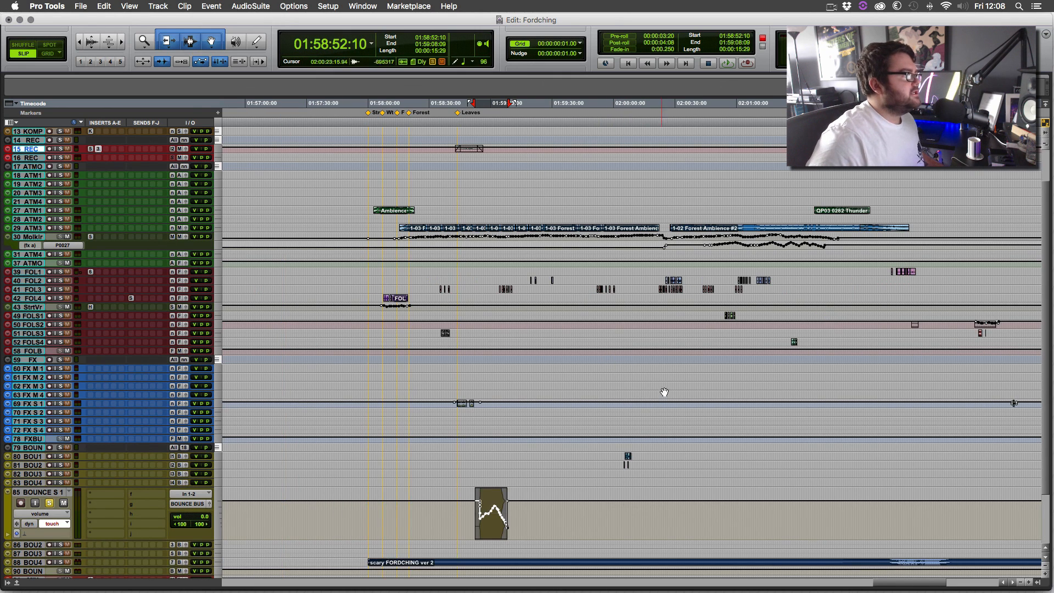
pyautogui.scroll(5, 663, 391)
pyautogui.hscroll(2, 659, 399)
pyautogui.hscroll(2, 660, 394)
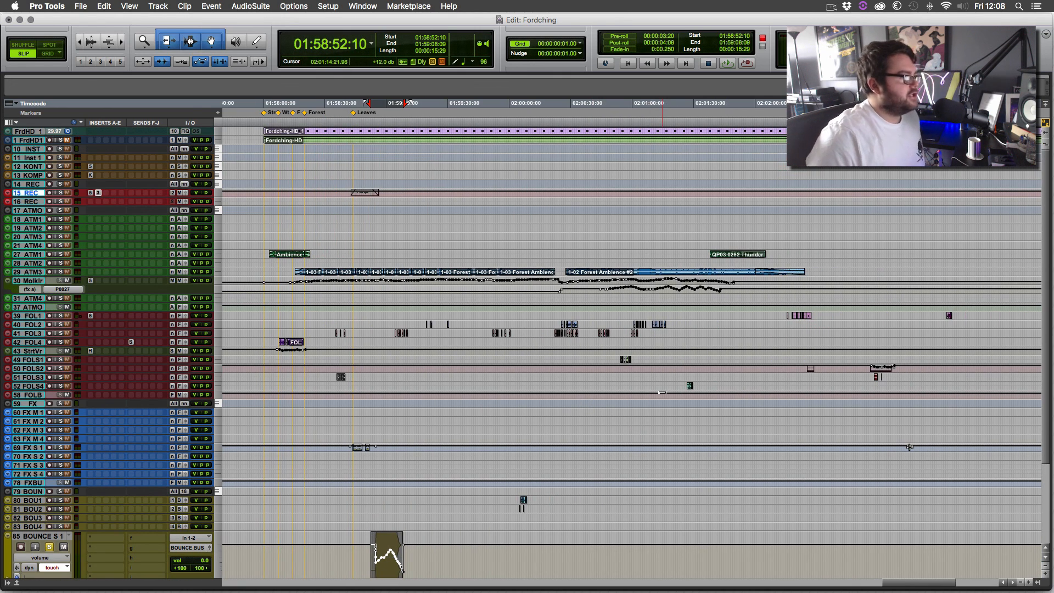